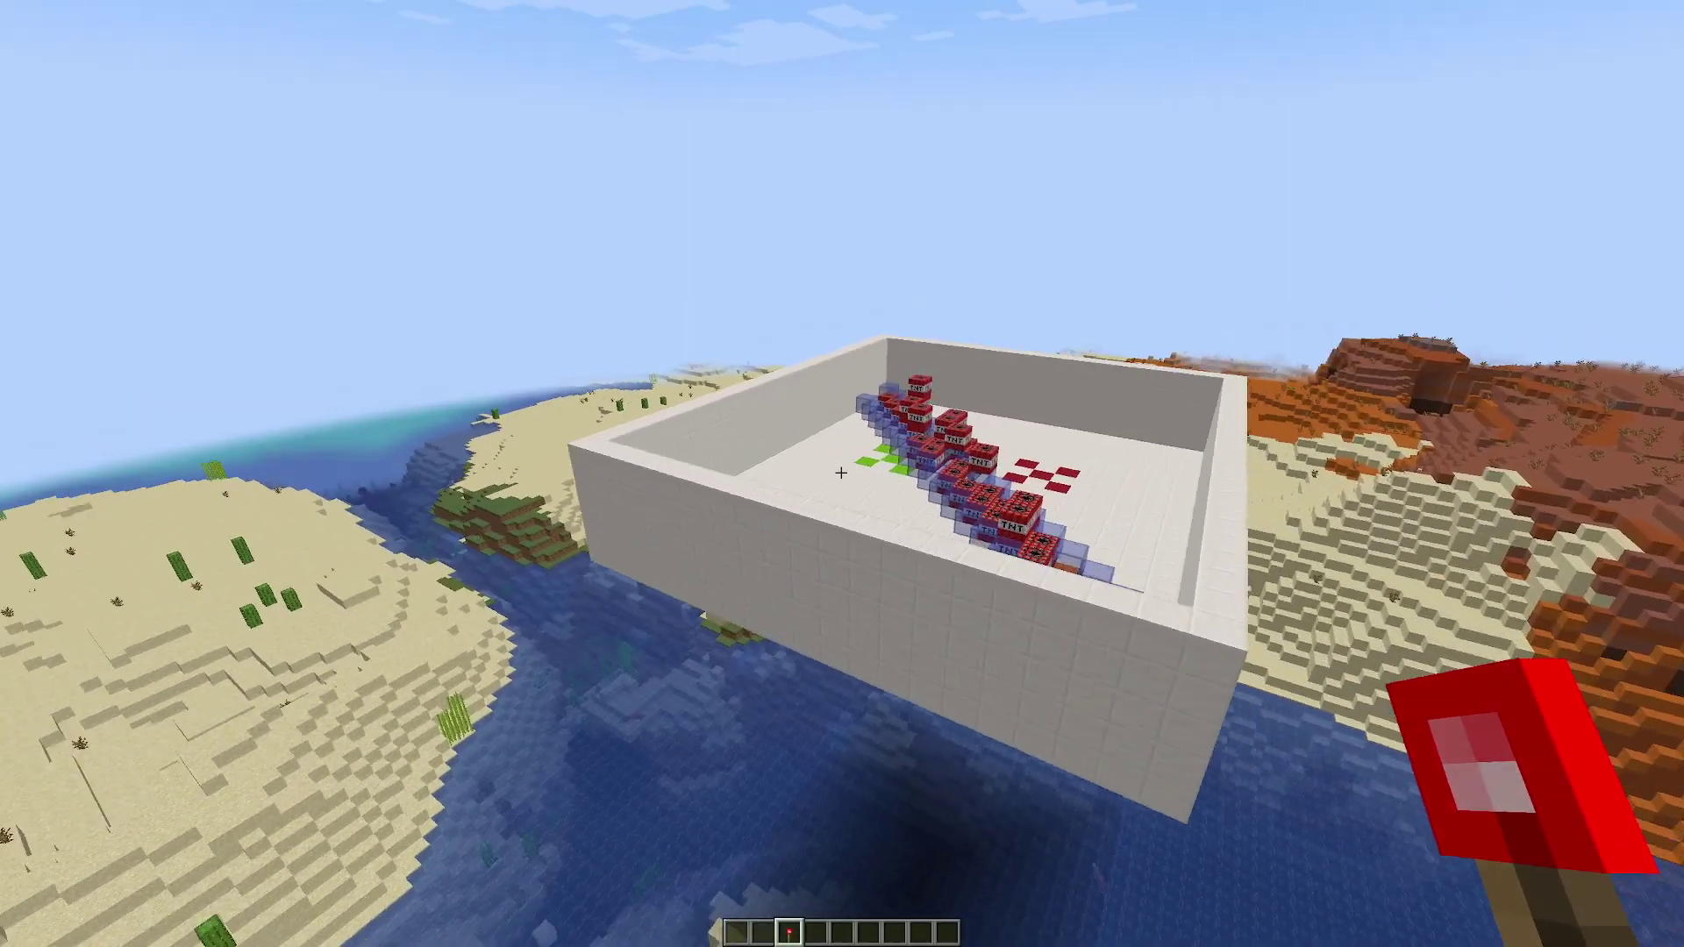
key("d")
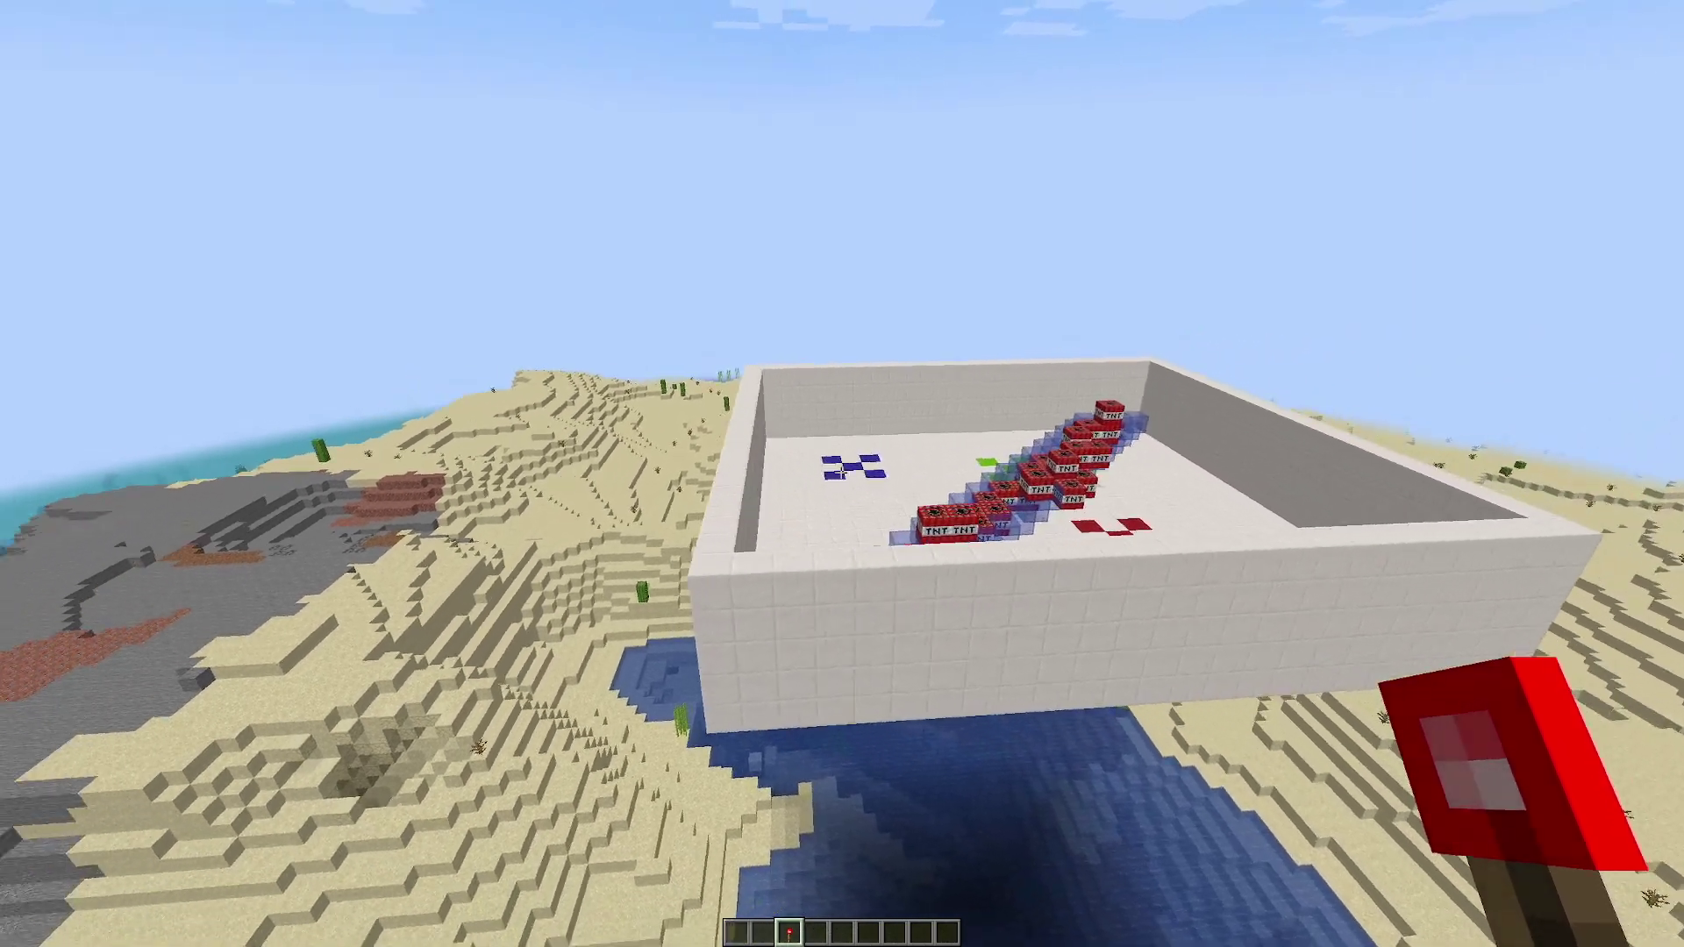
key("d")
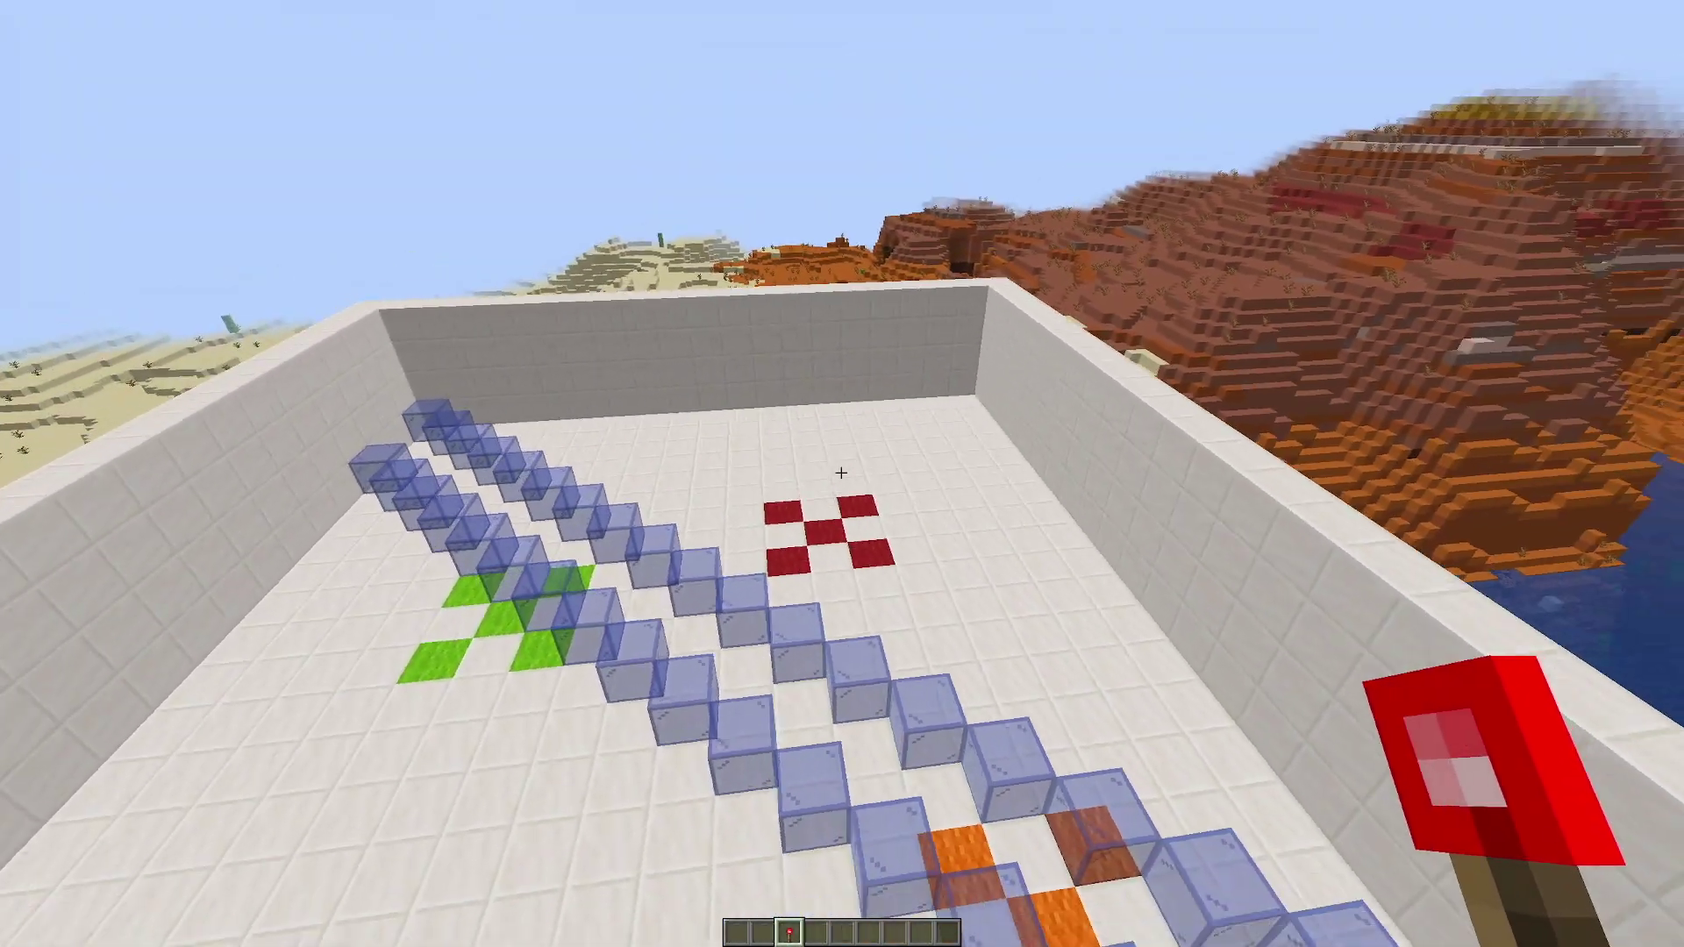
- Get the arena selection tool and set opposite corners of the quartz arena at (287, 90, 376) and (310, 94, 356)
key("1")
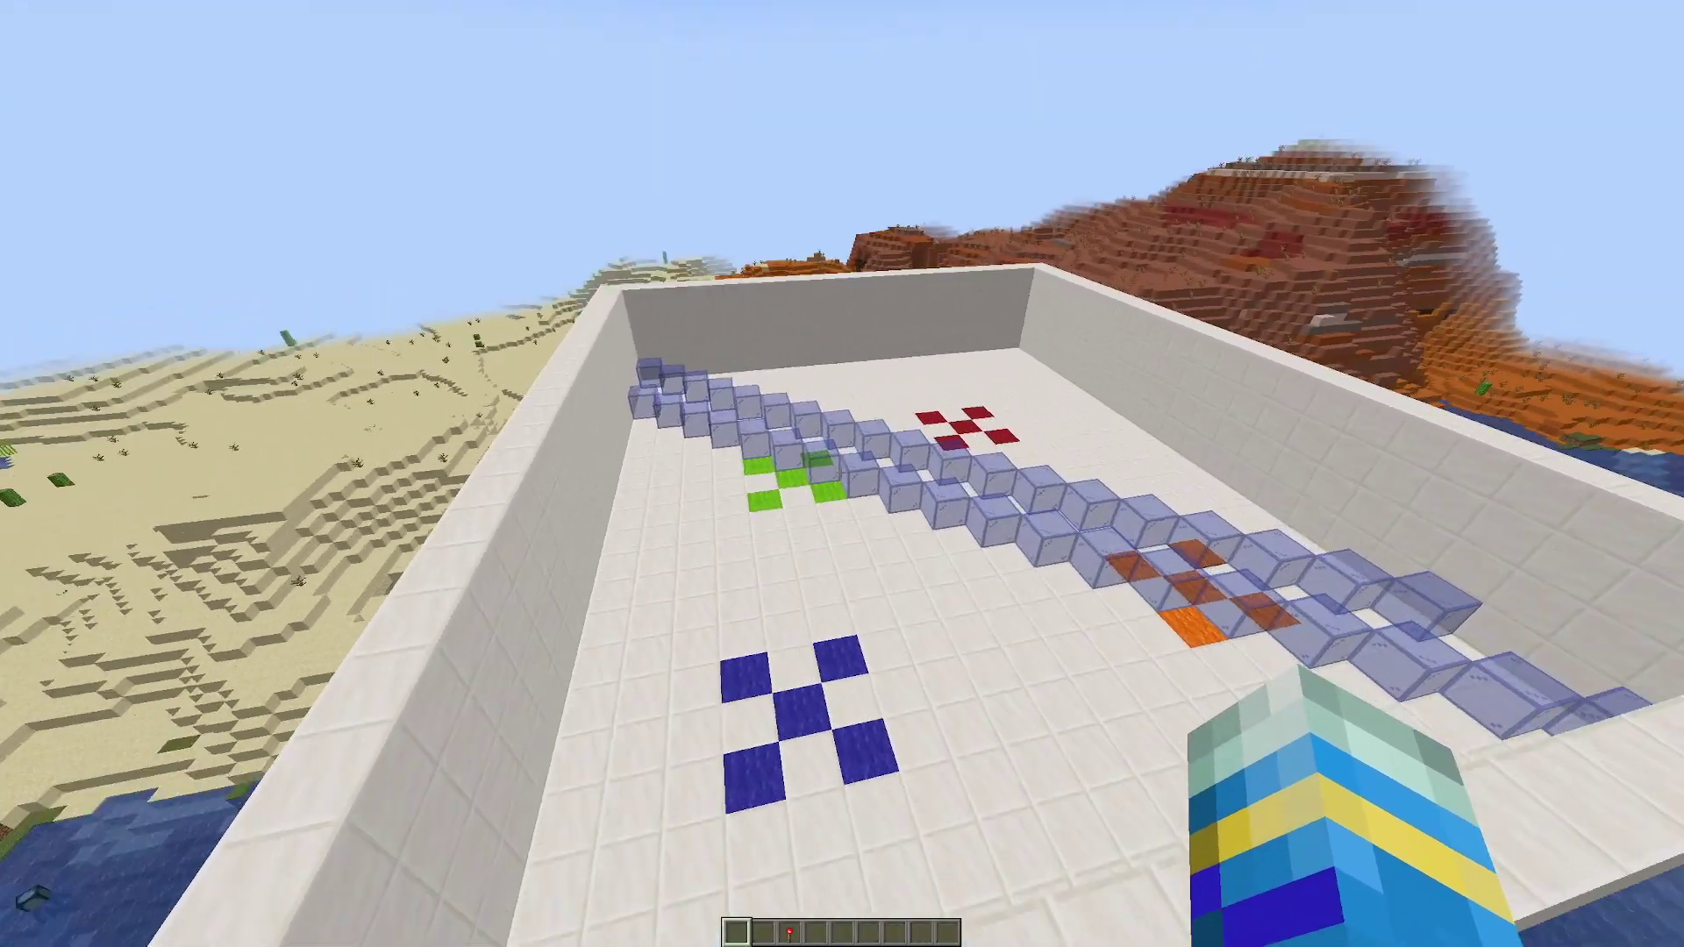
key("slash")
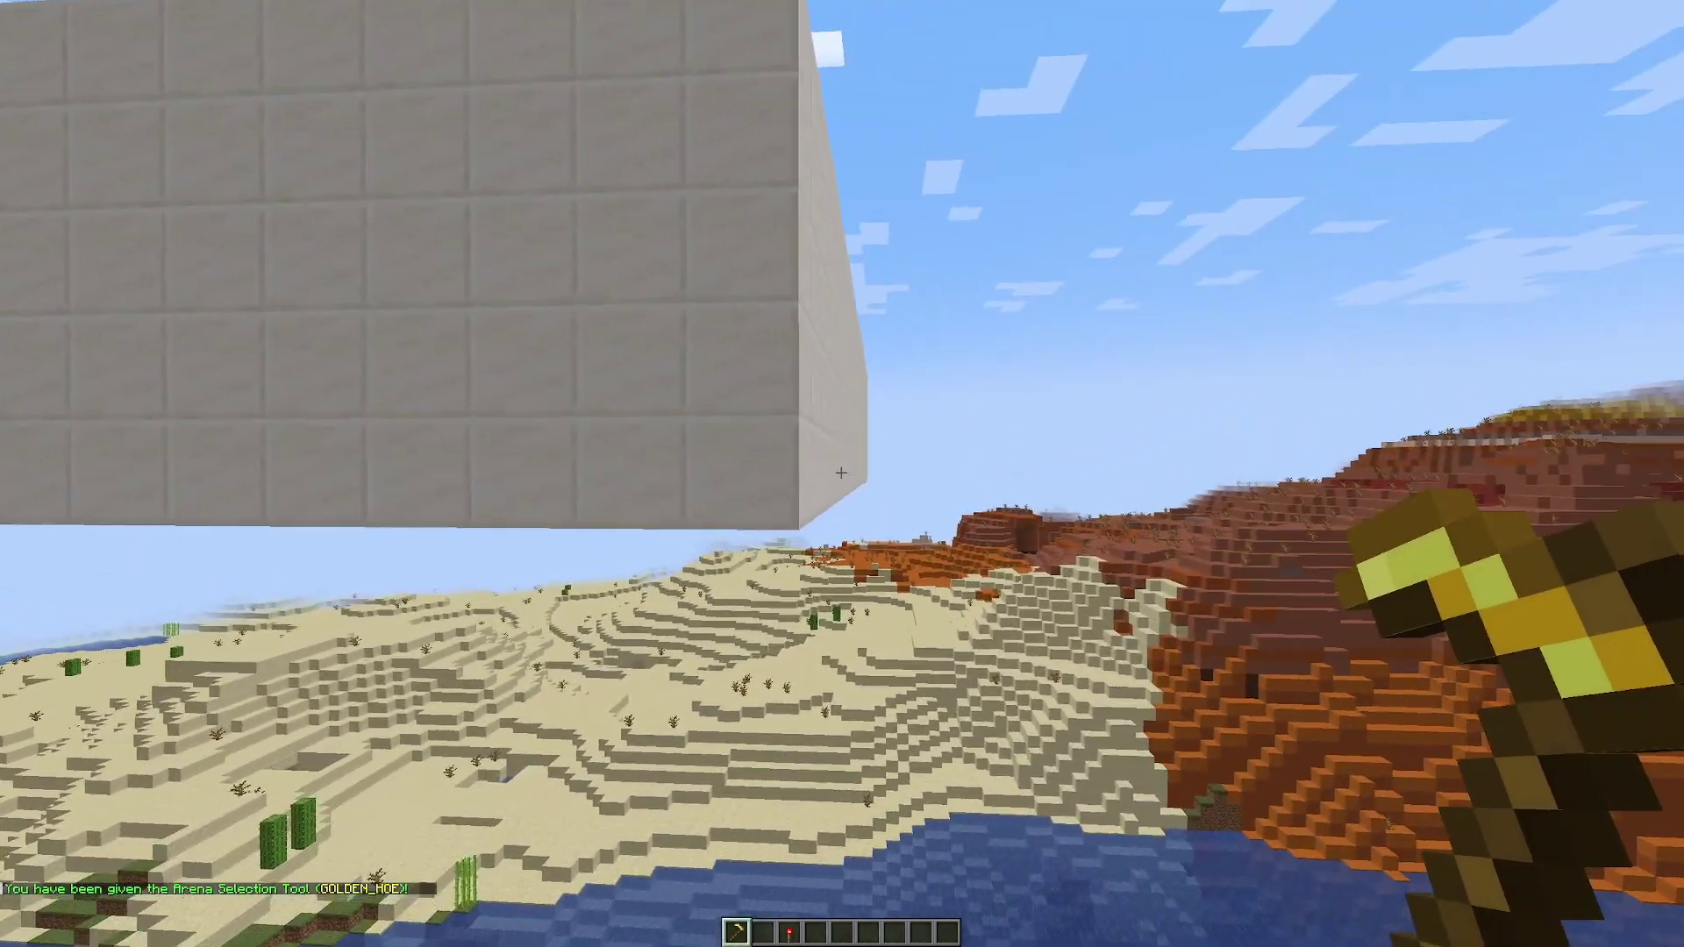
left_click(842, 473)
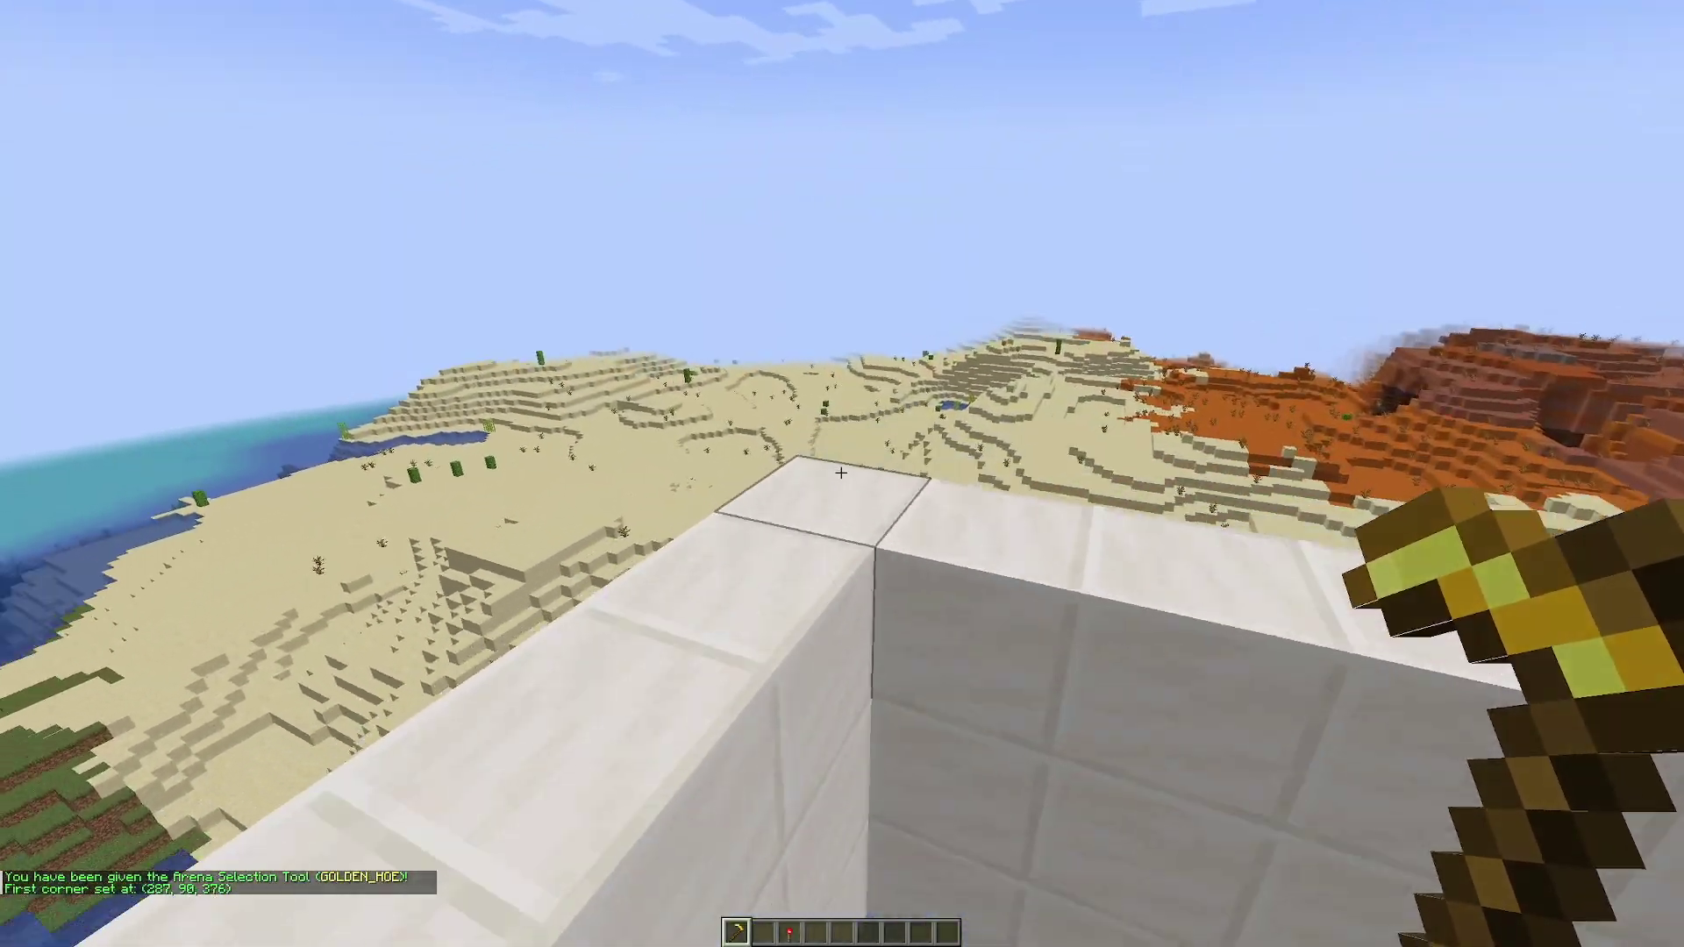
right_click(841, 473)
- Create a new ArenaRegen region named arena1 from the selected corners
key("s")
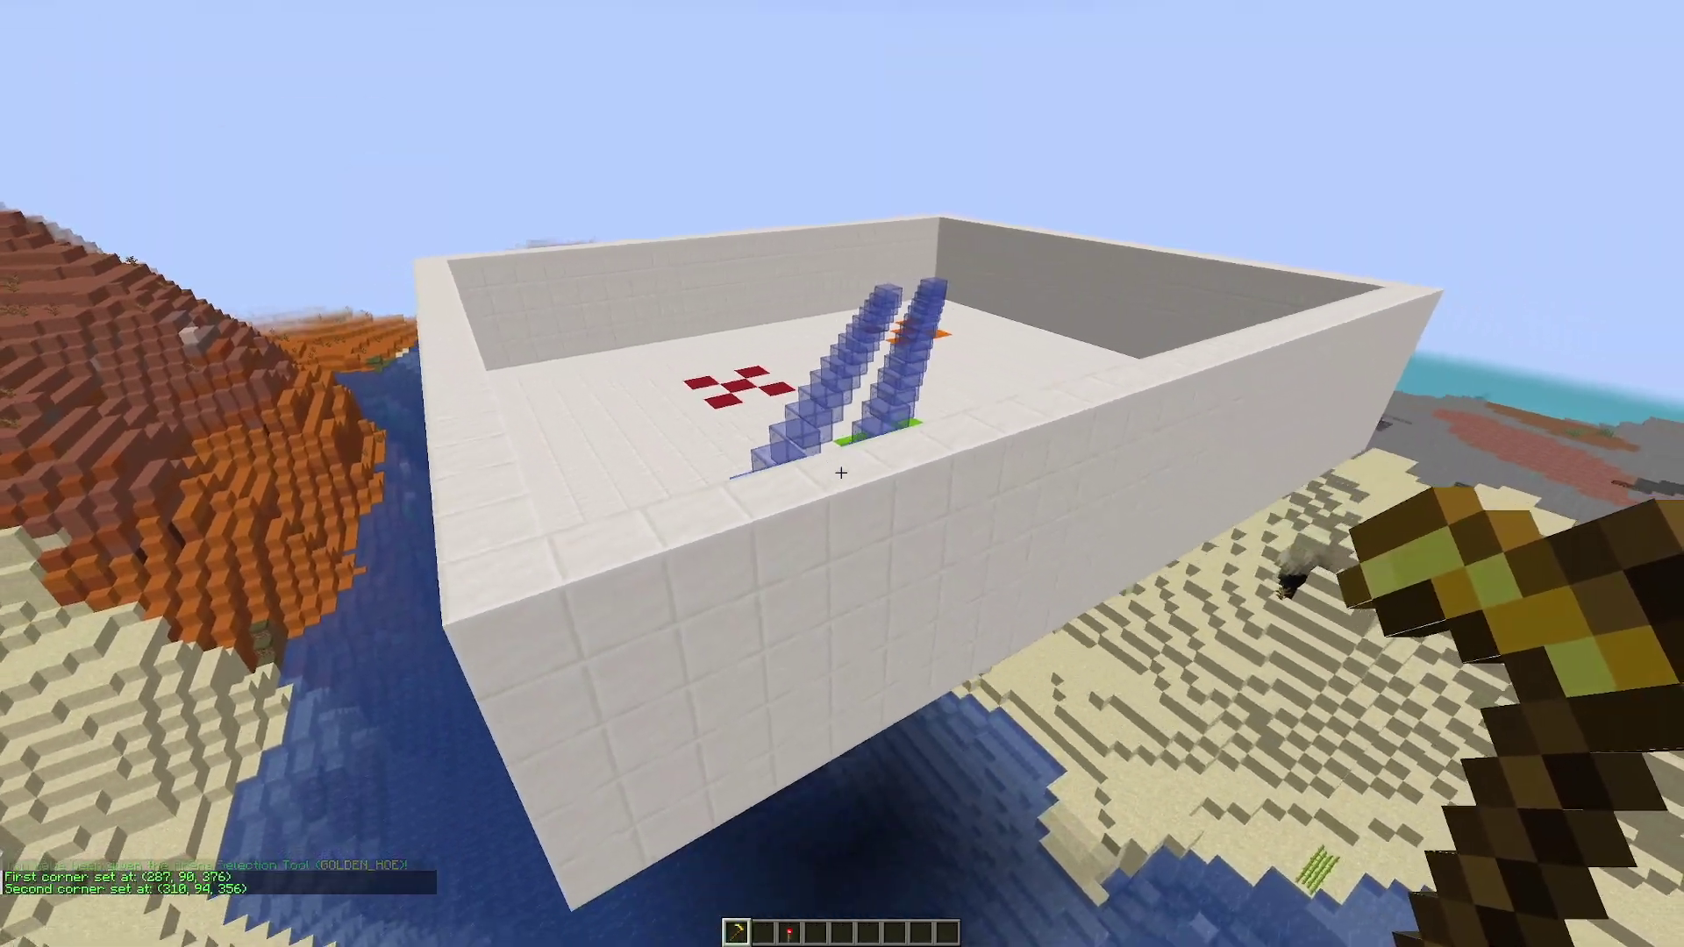
key("w")
key("s")
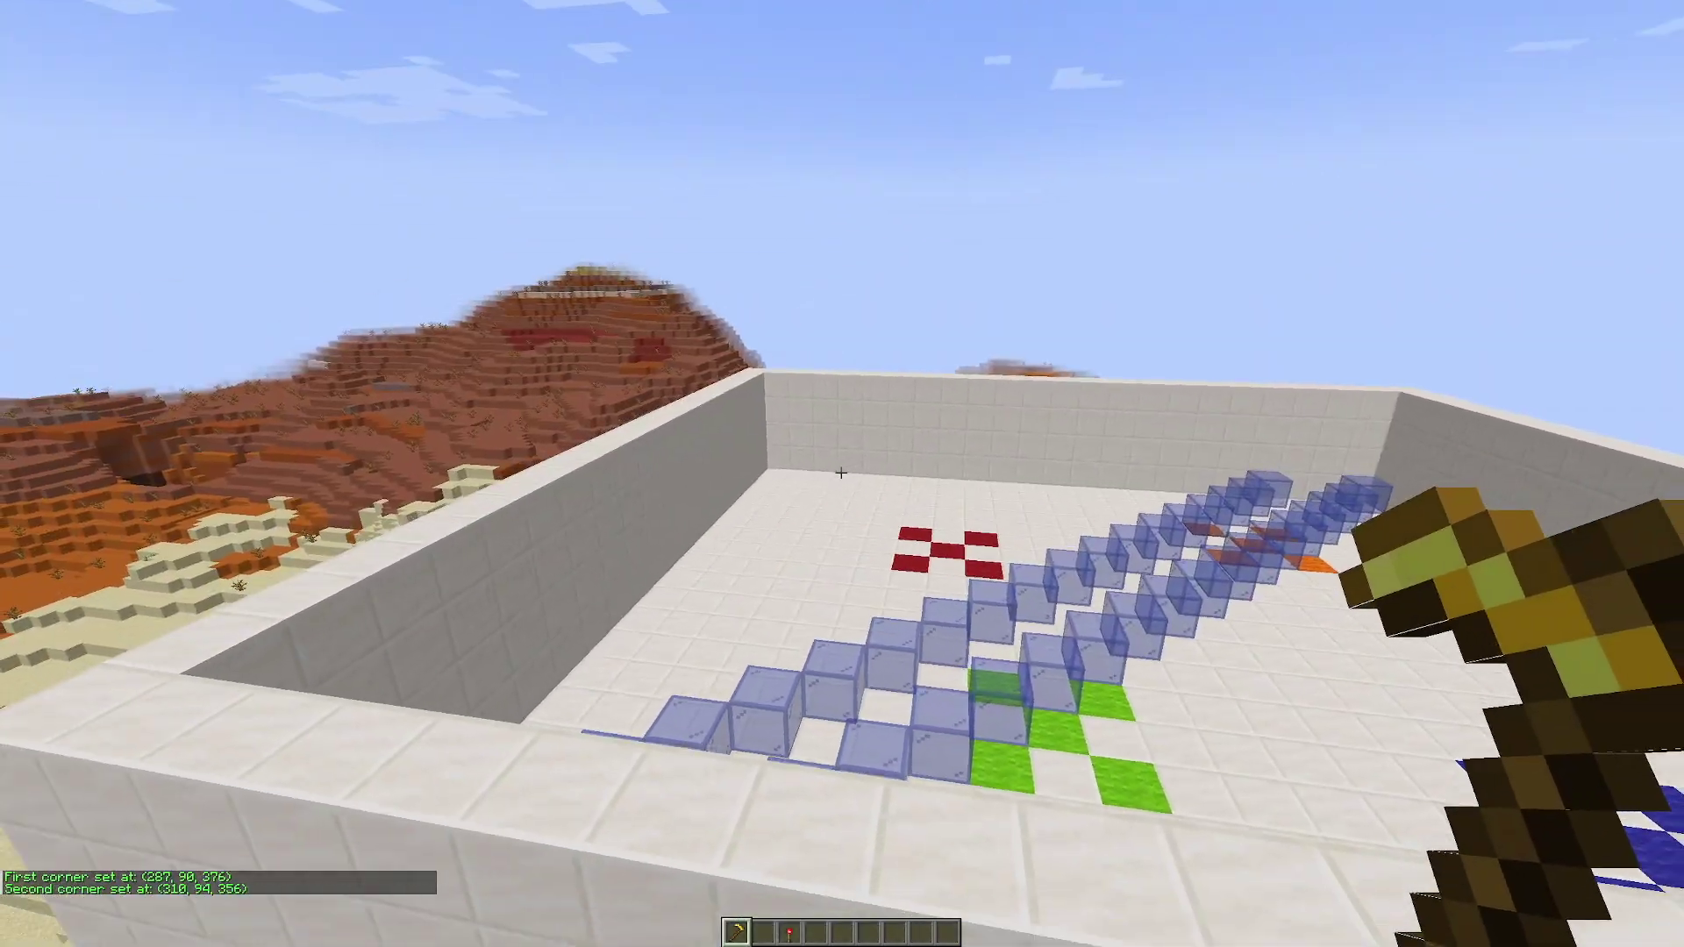
key("a")
type("s")
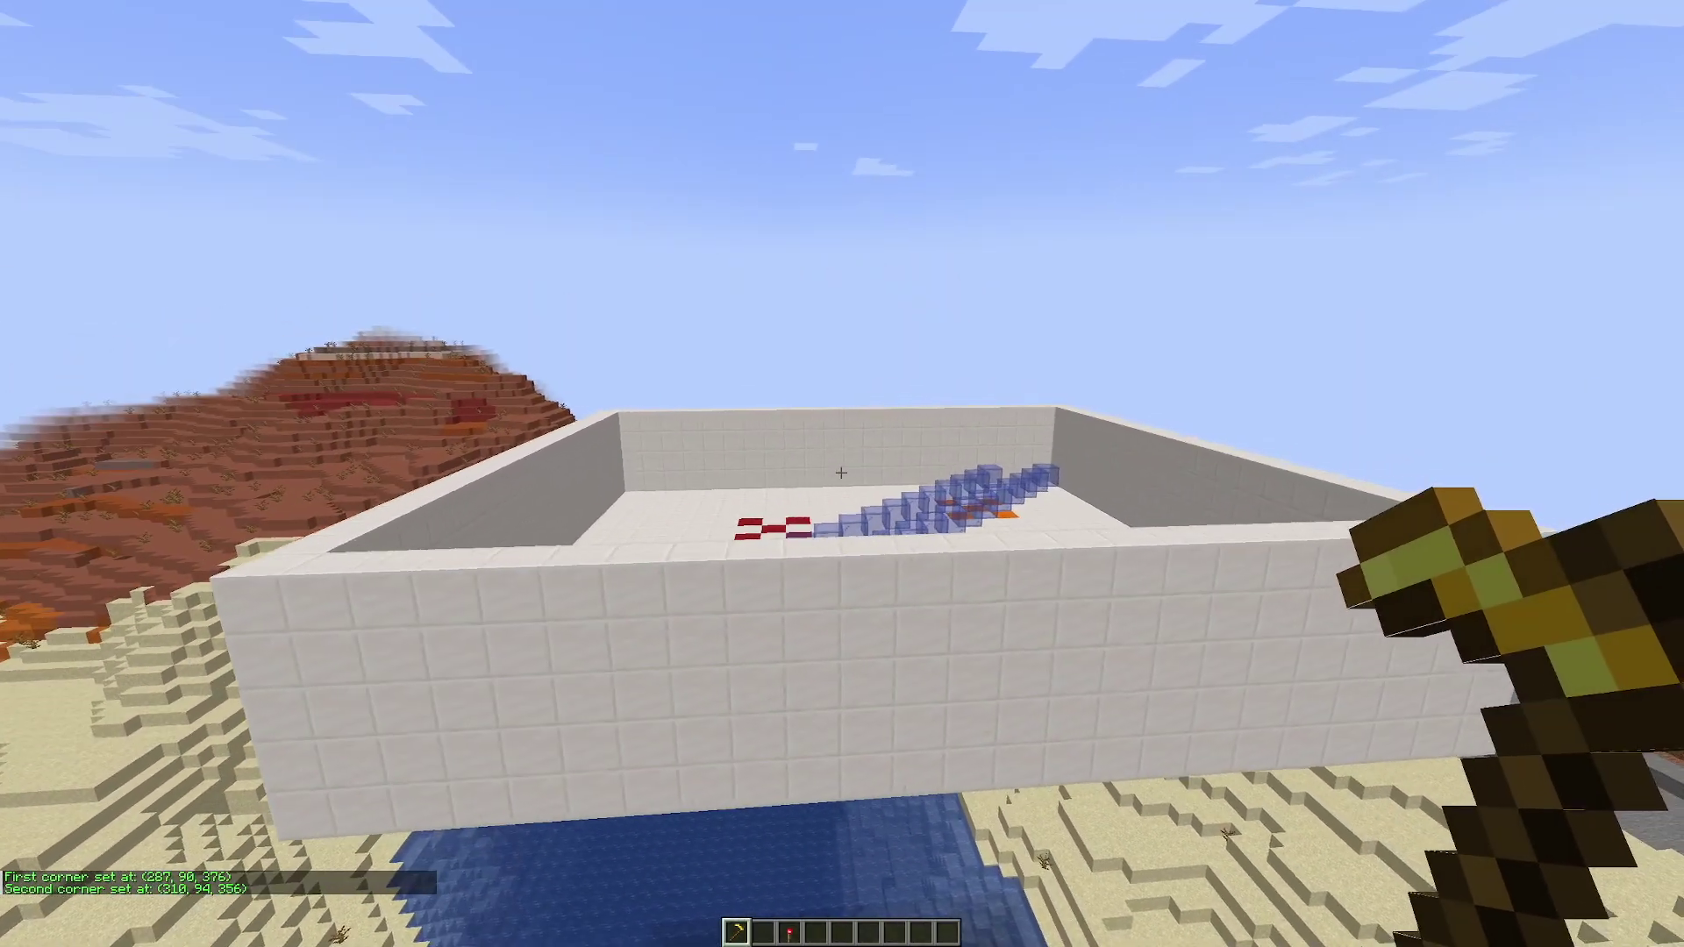
type("/ar create")
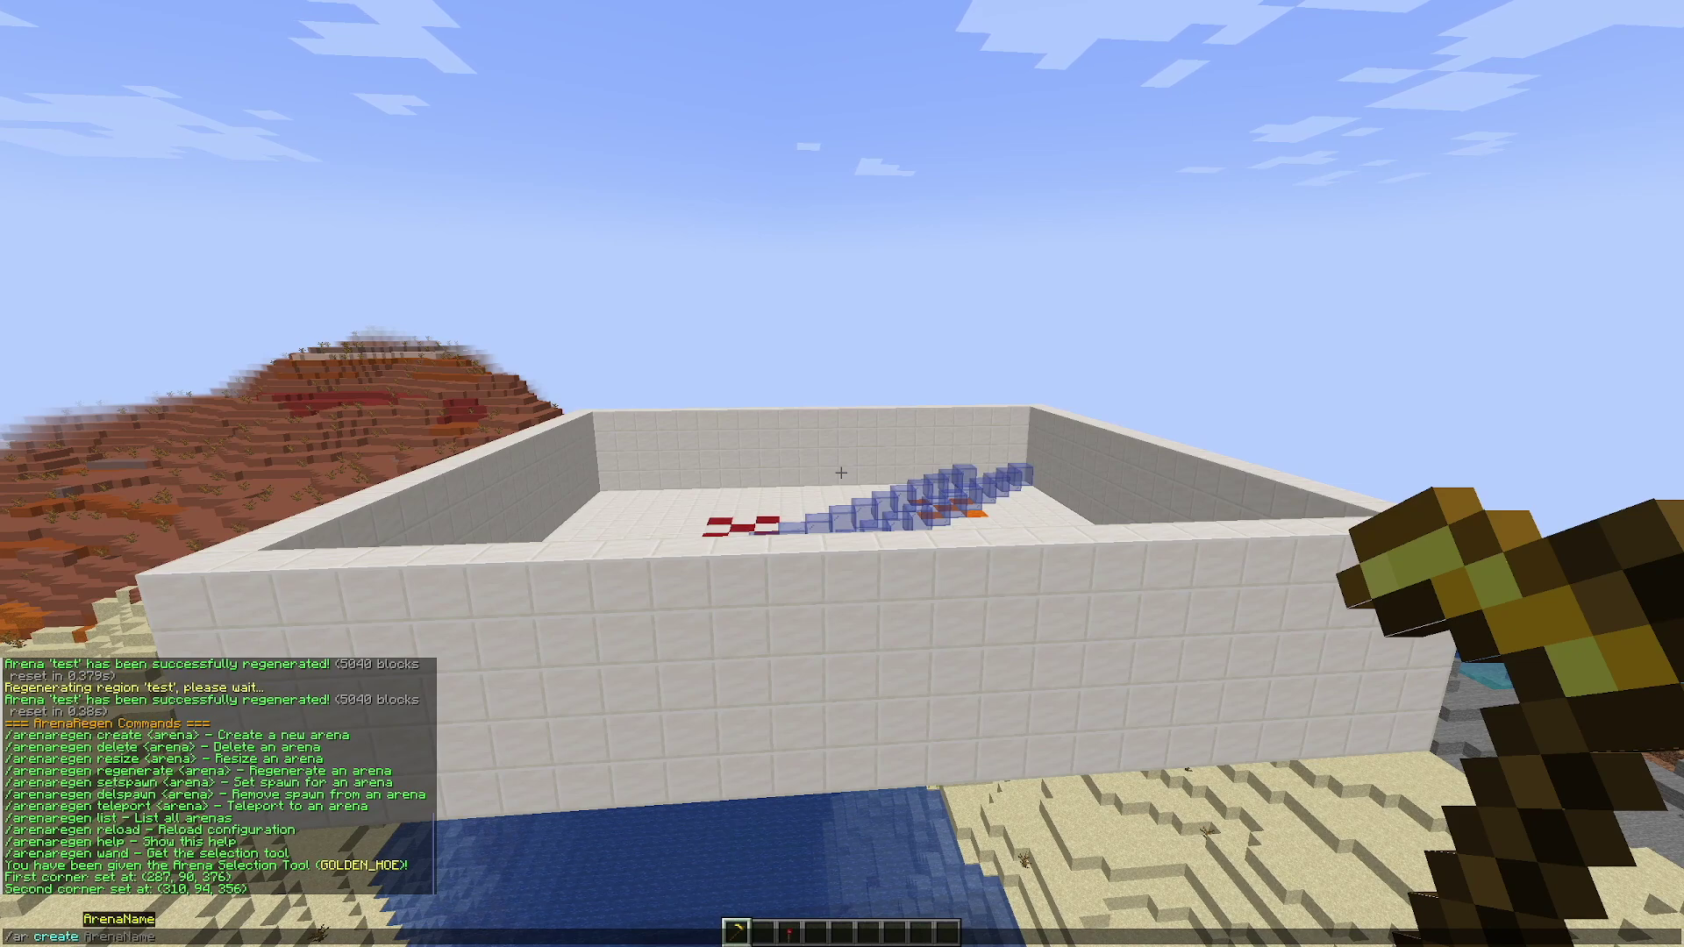
key("s")
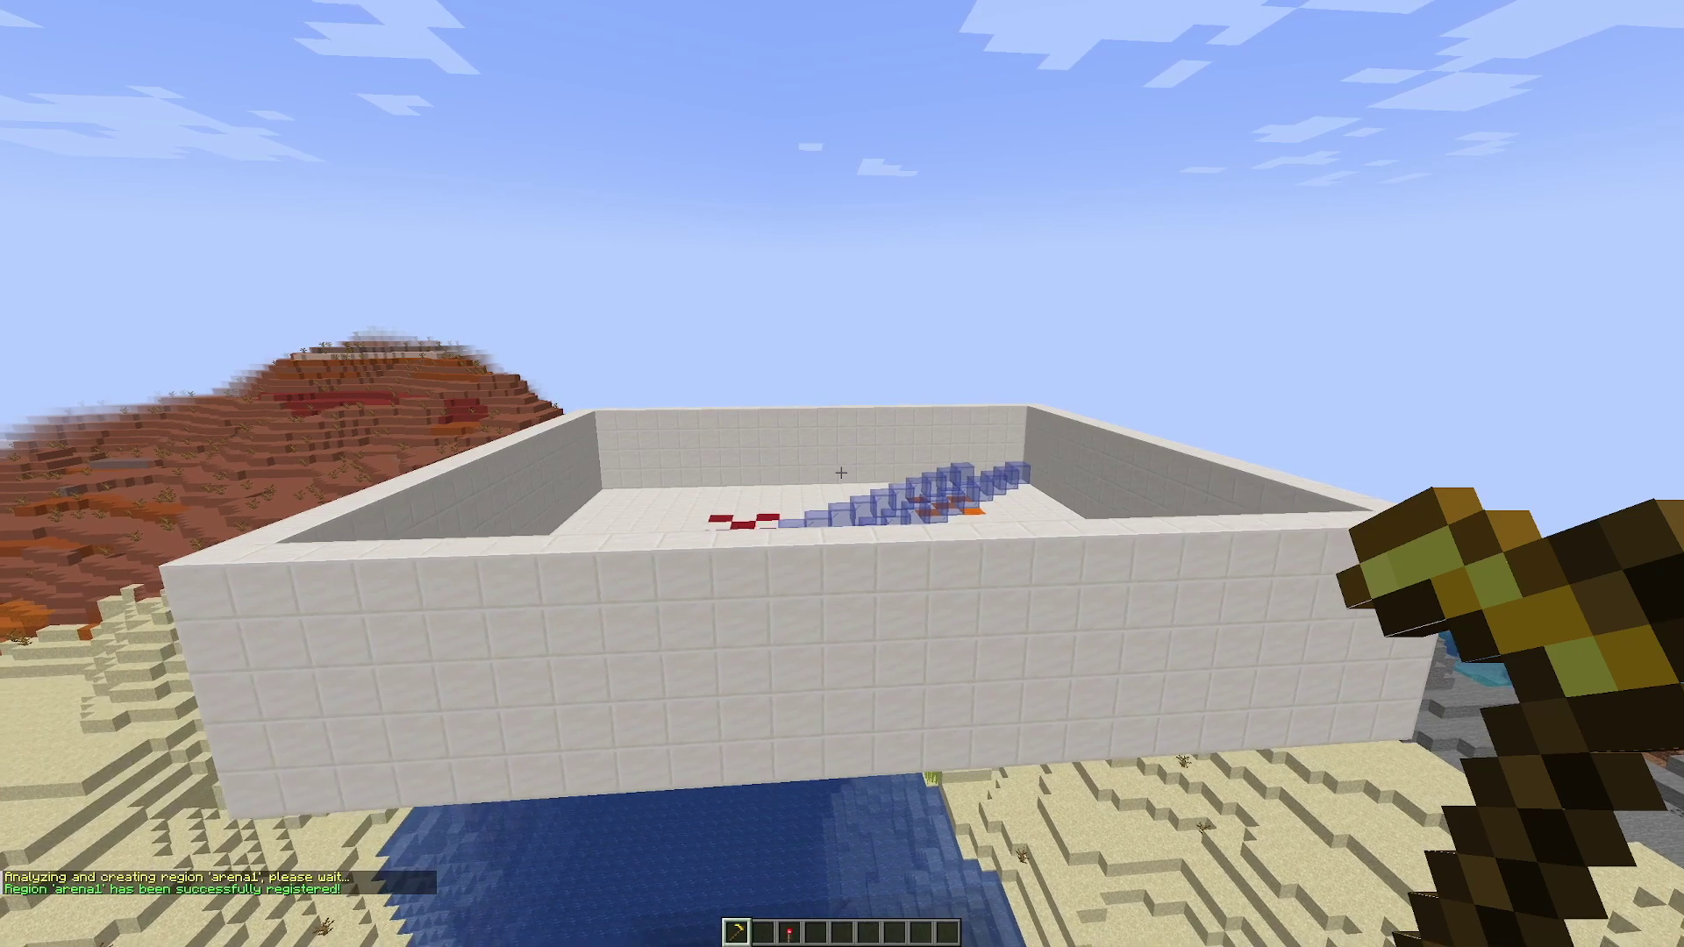
- Fly down onto the floor inside the arena and set the spawn point for arena1 there
key("d")
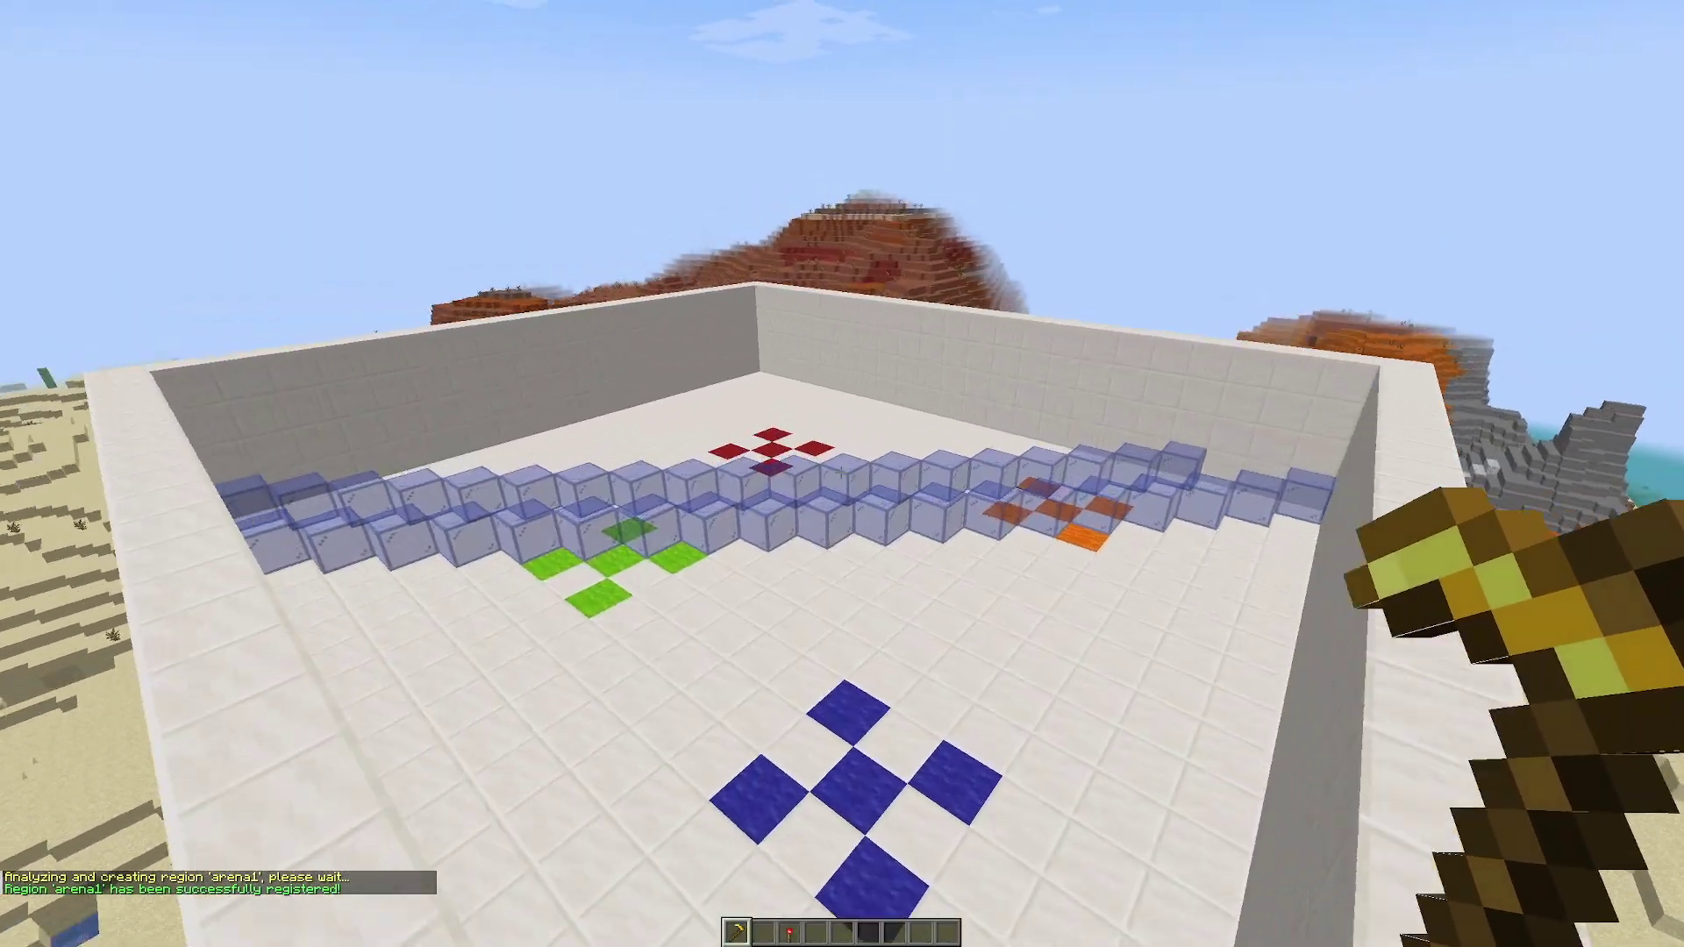
key("shift")
key("w")
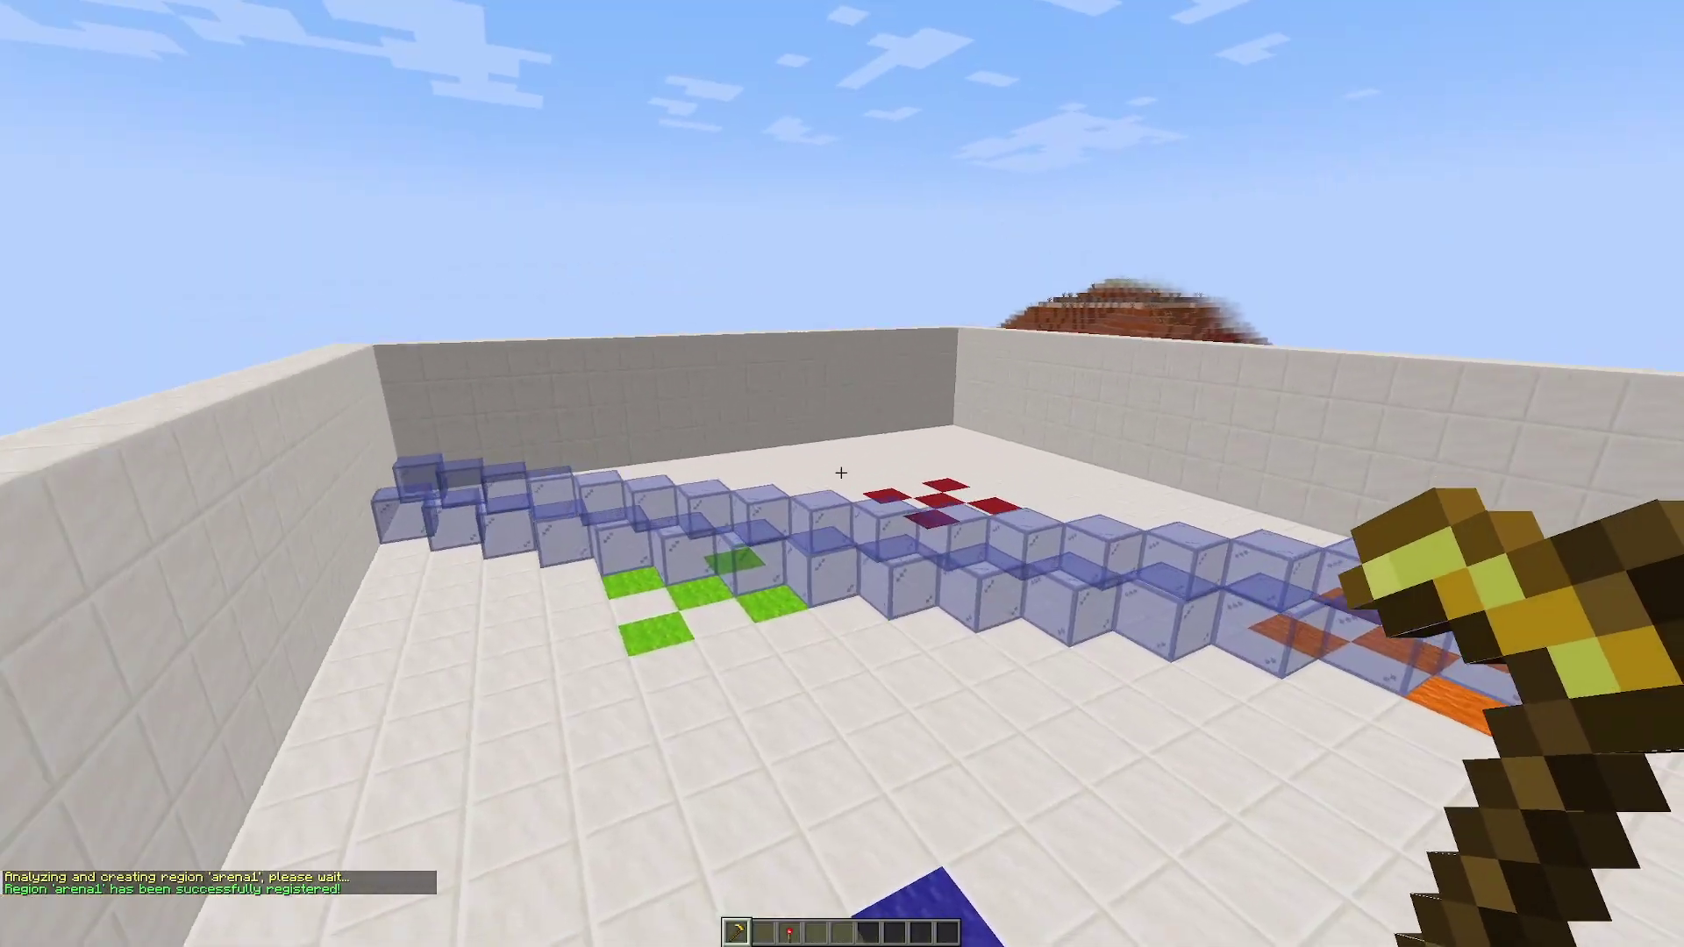
key("w")
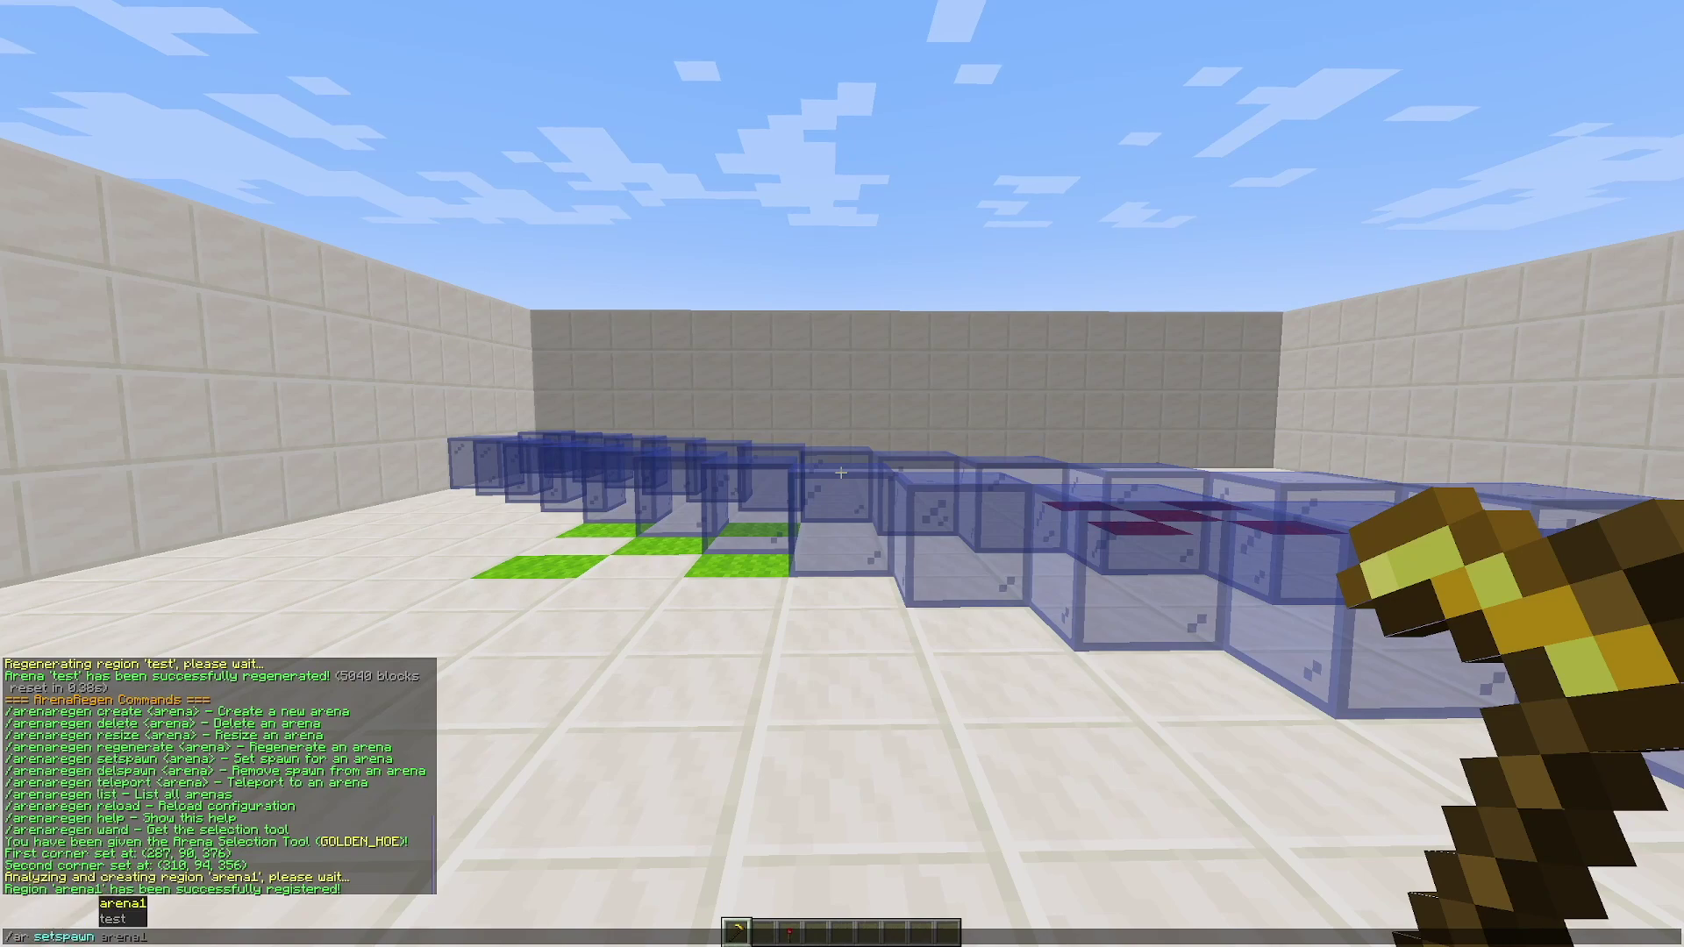
key("Return")
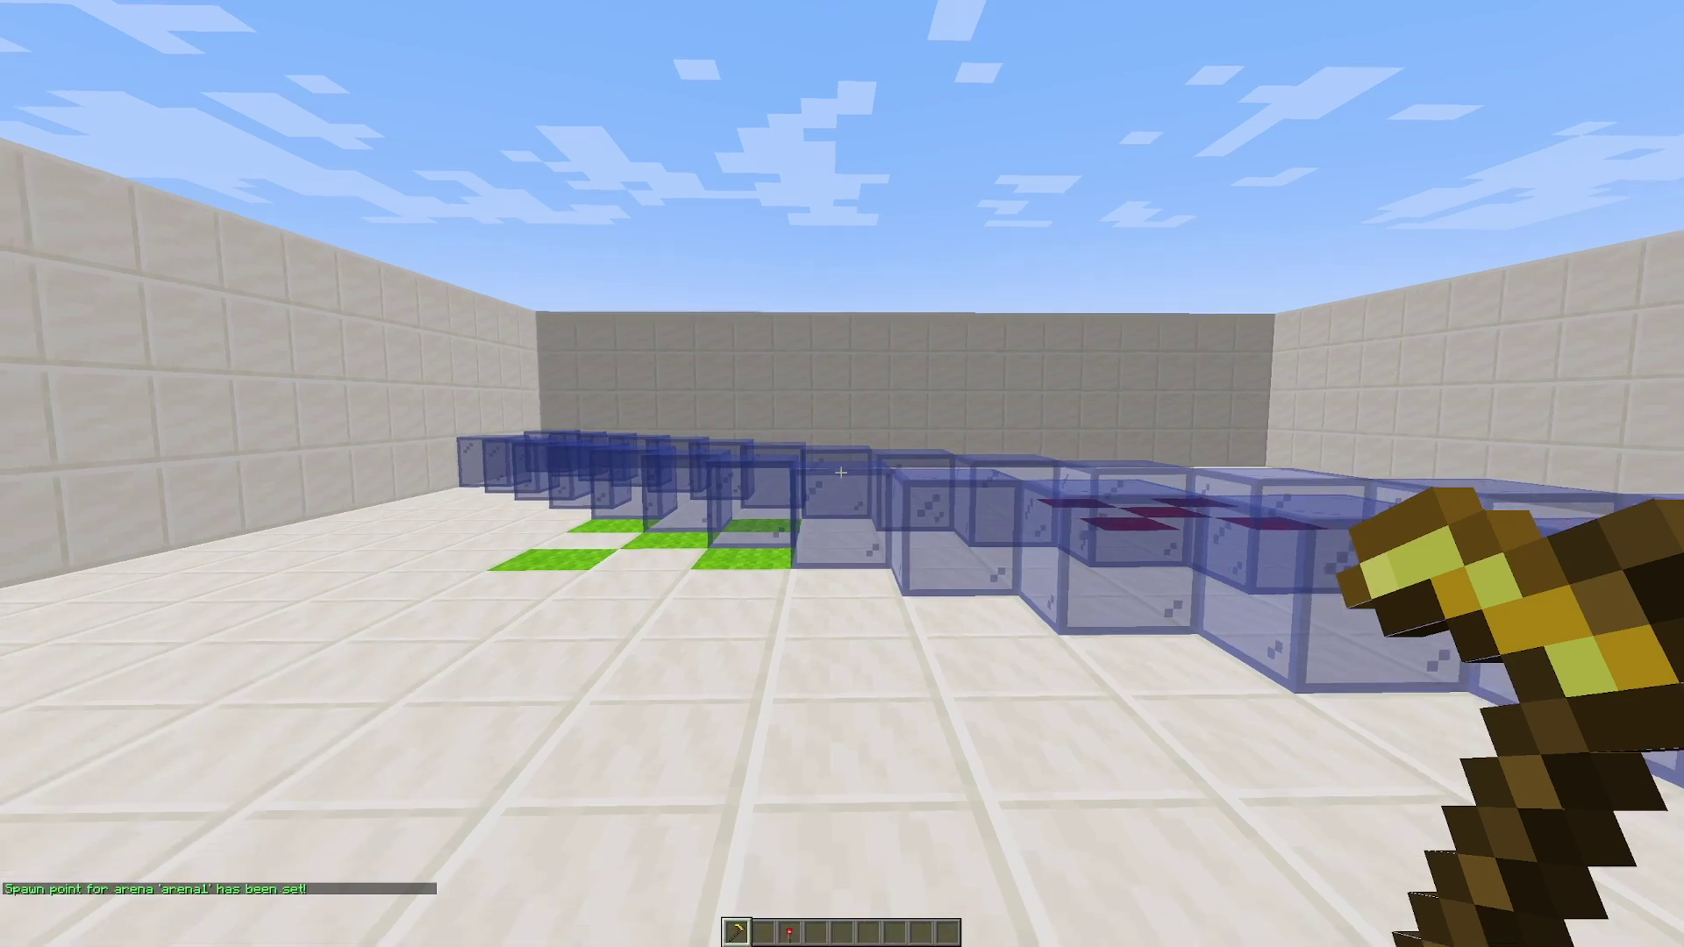
- Test teleporting to arena1 from elsewhere in the arena, and list all registered arenas
key("space")
key("s")
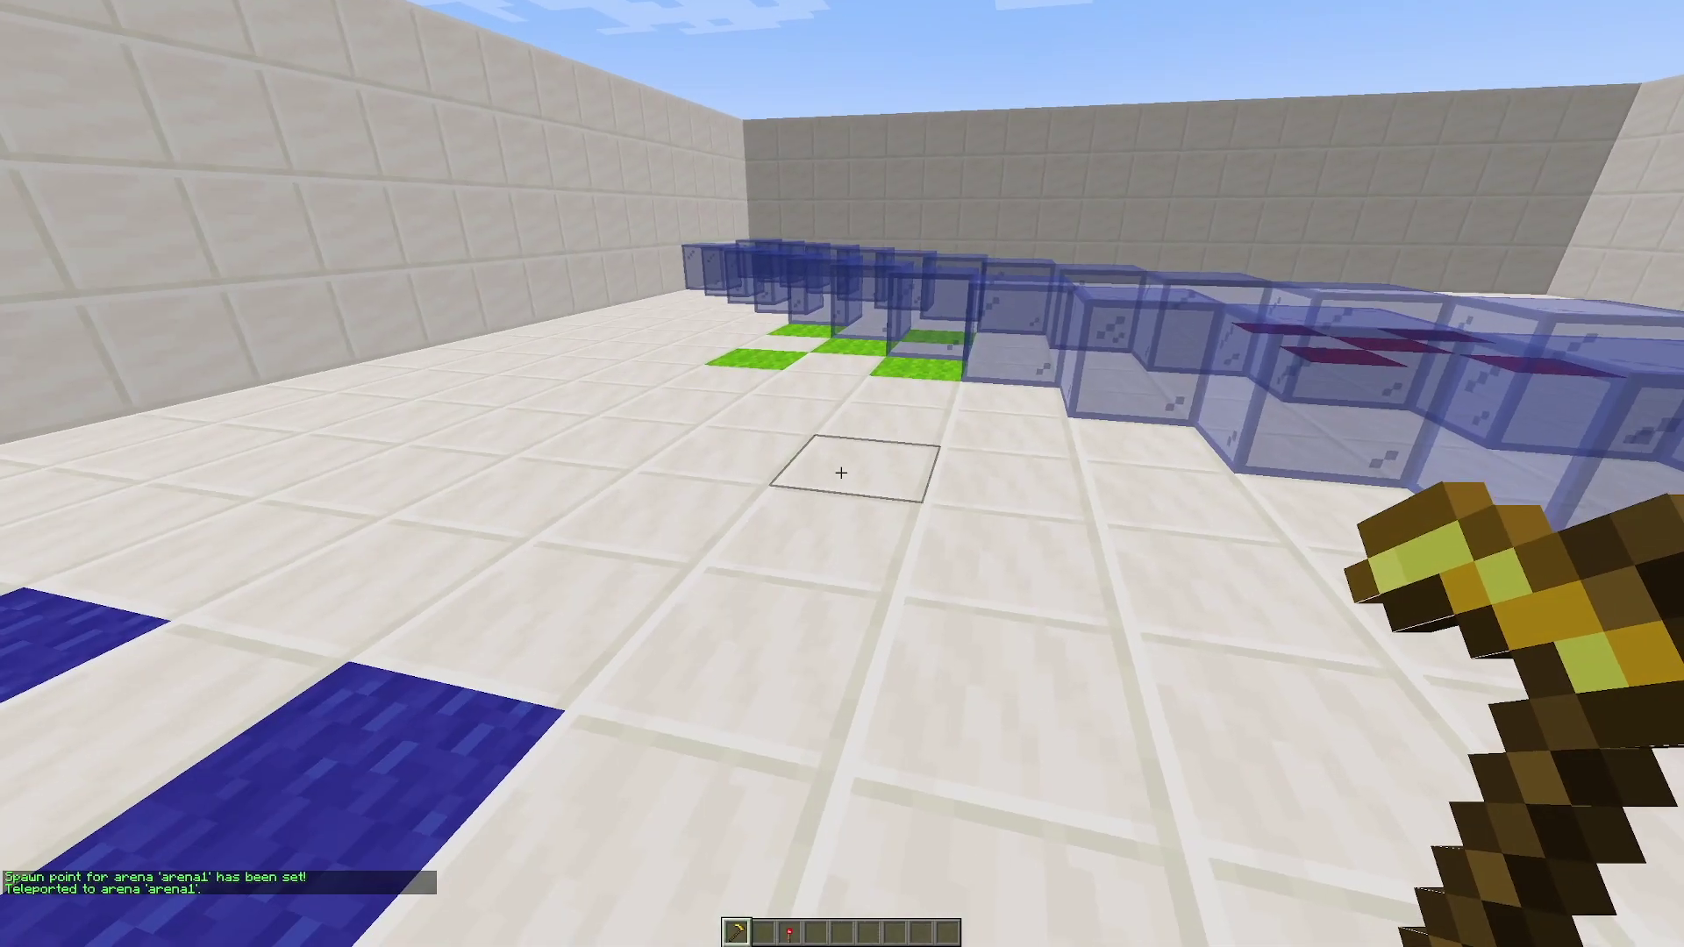
key("w")
key("w")
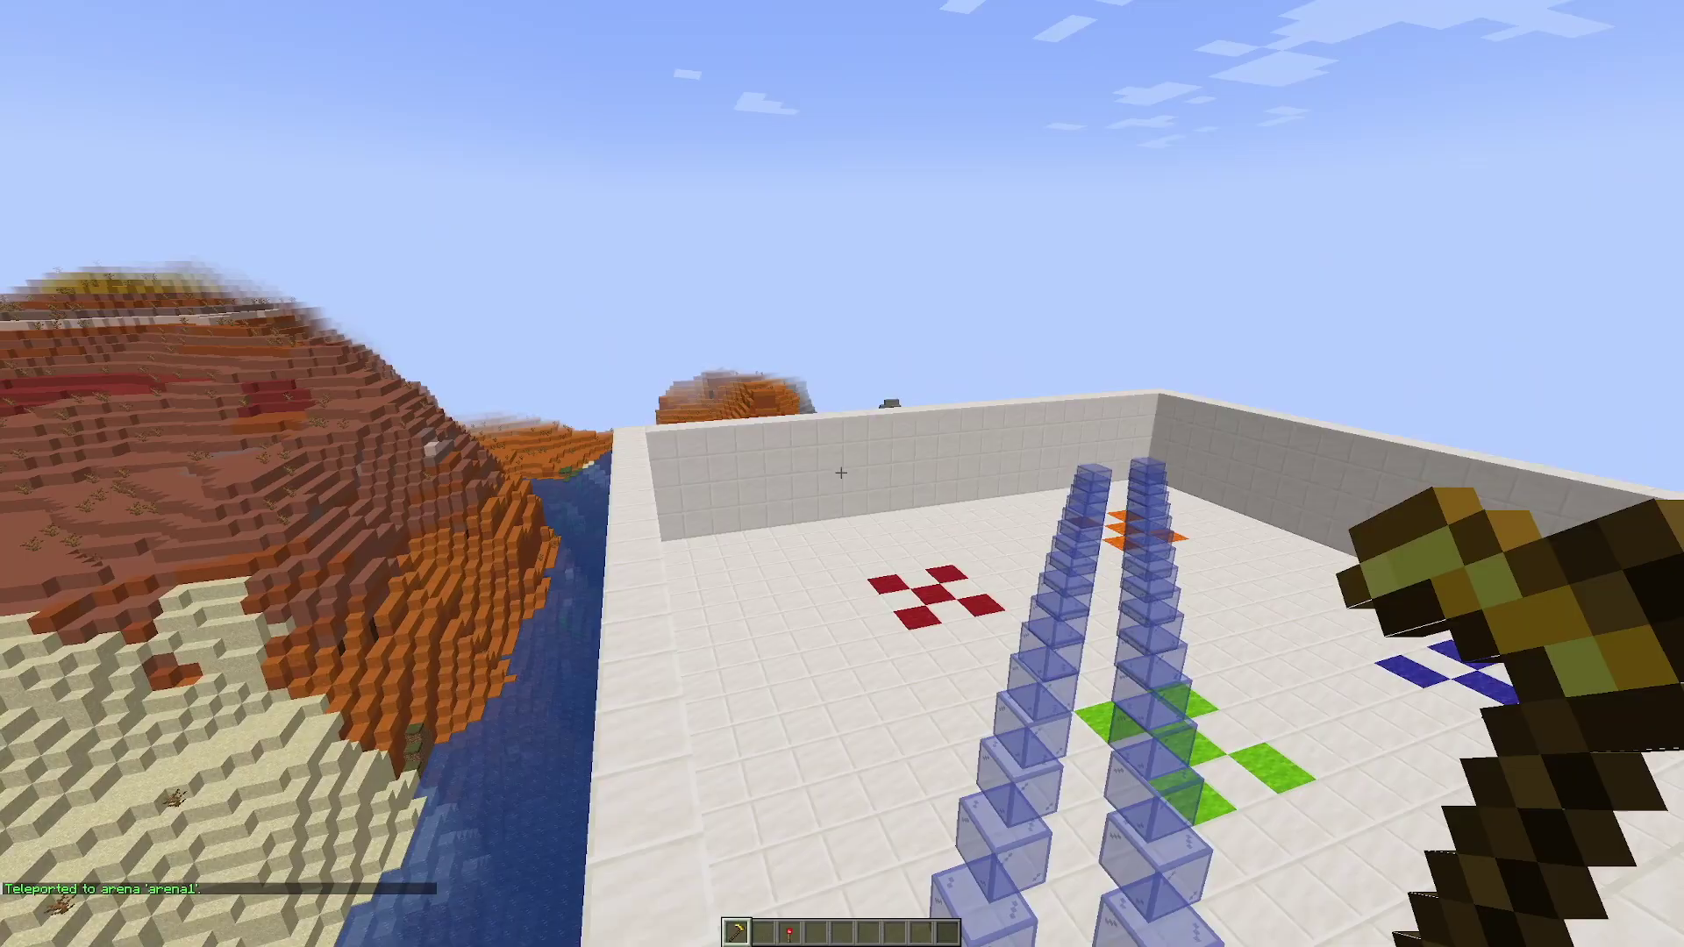
type("/ar ")
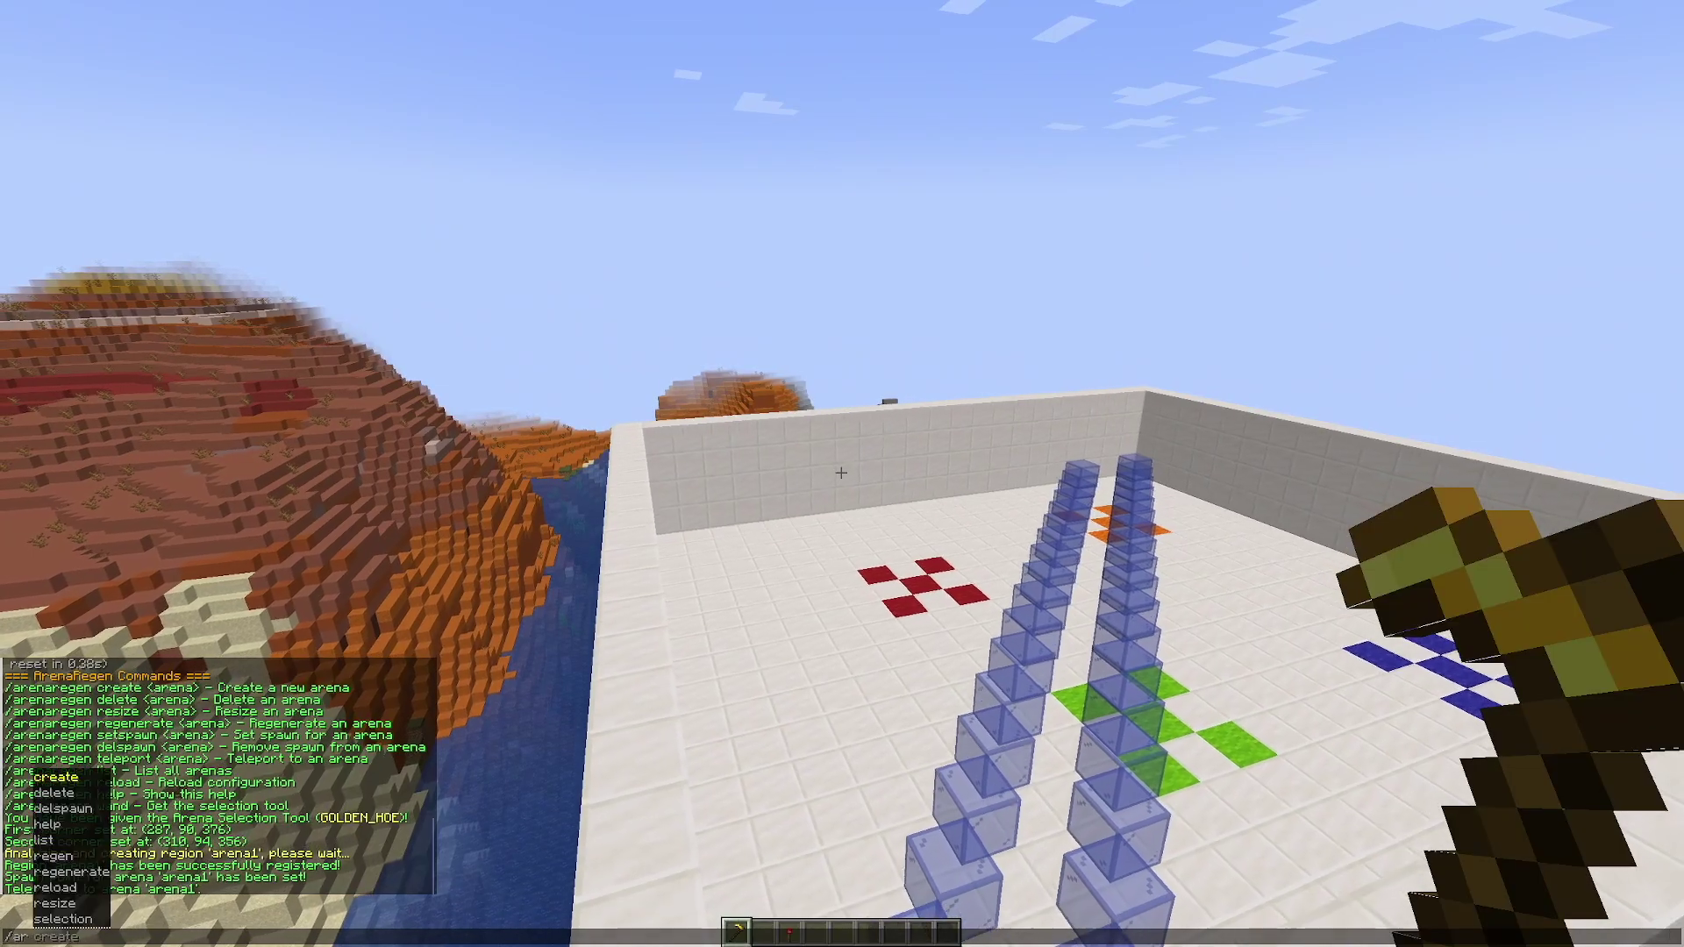
type("st")
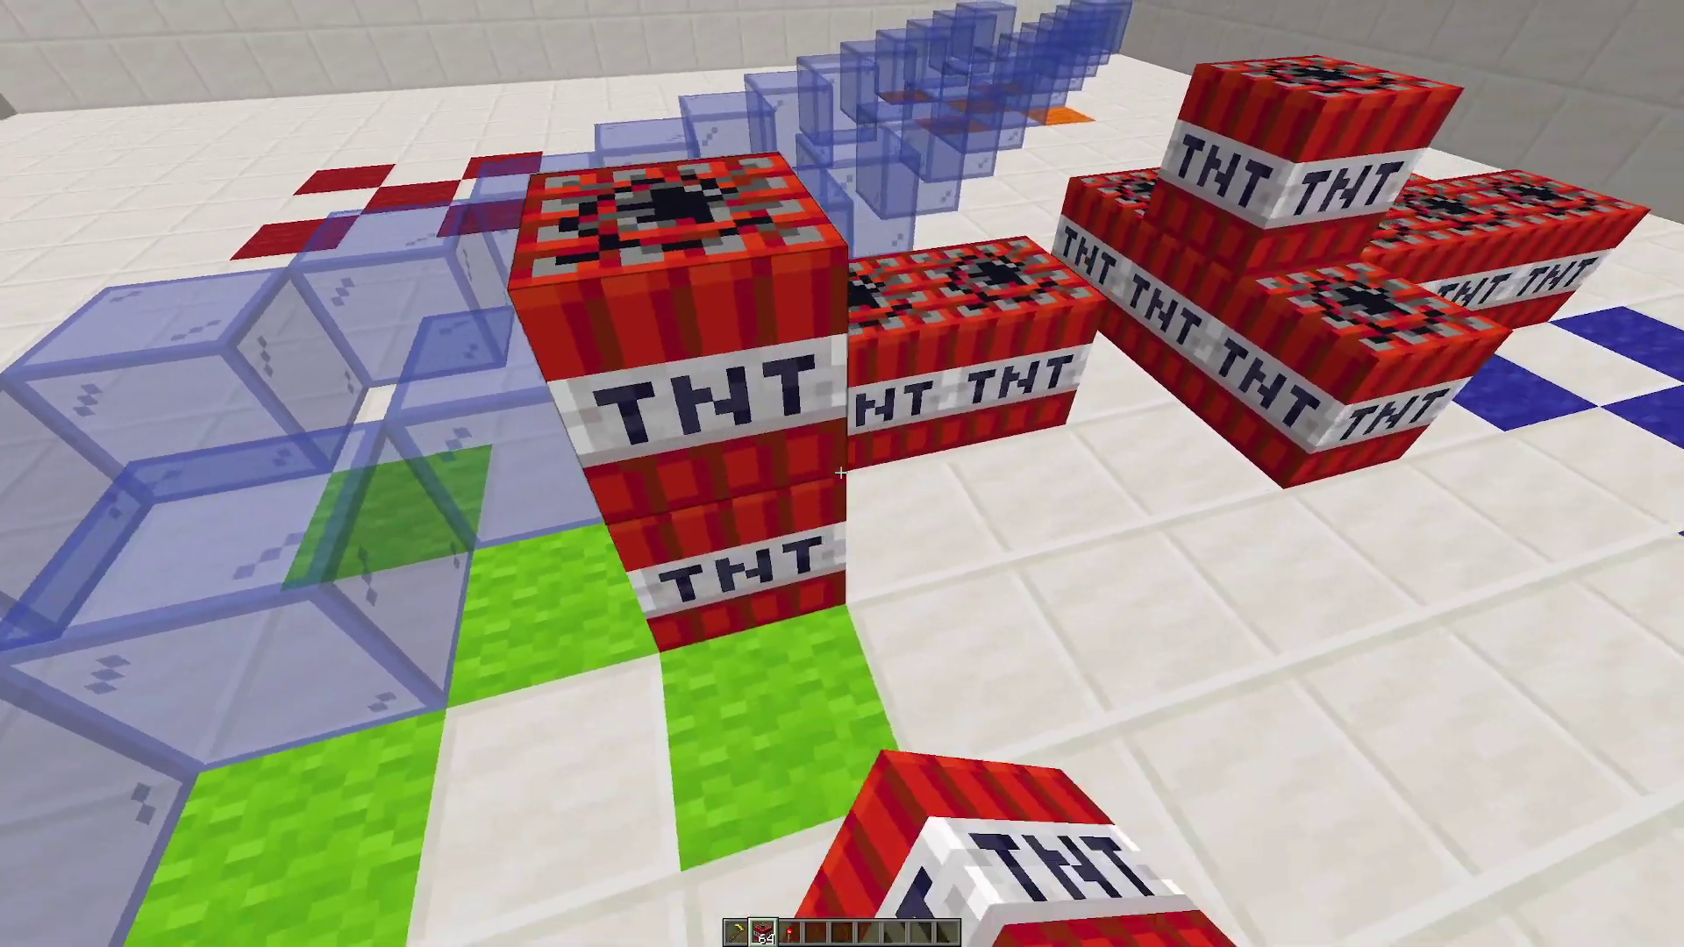
- Ignite the TNT piled beside the green floor marker with a redstone torch and fly up out of the arena
key("3")
right_click(841, 473)
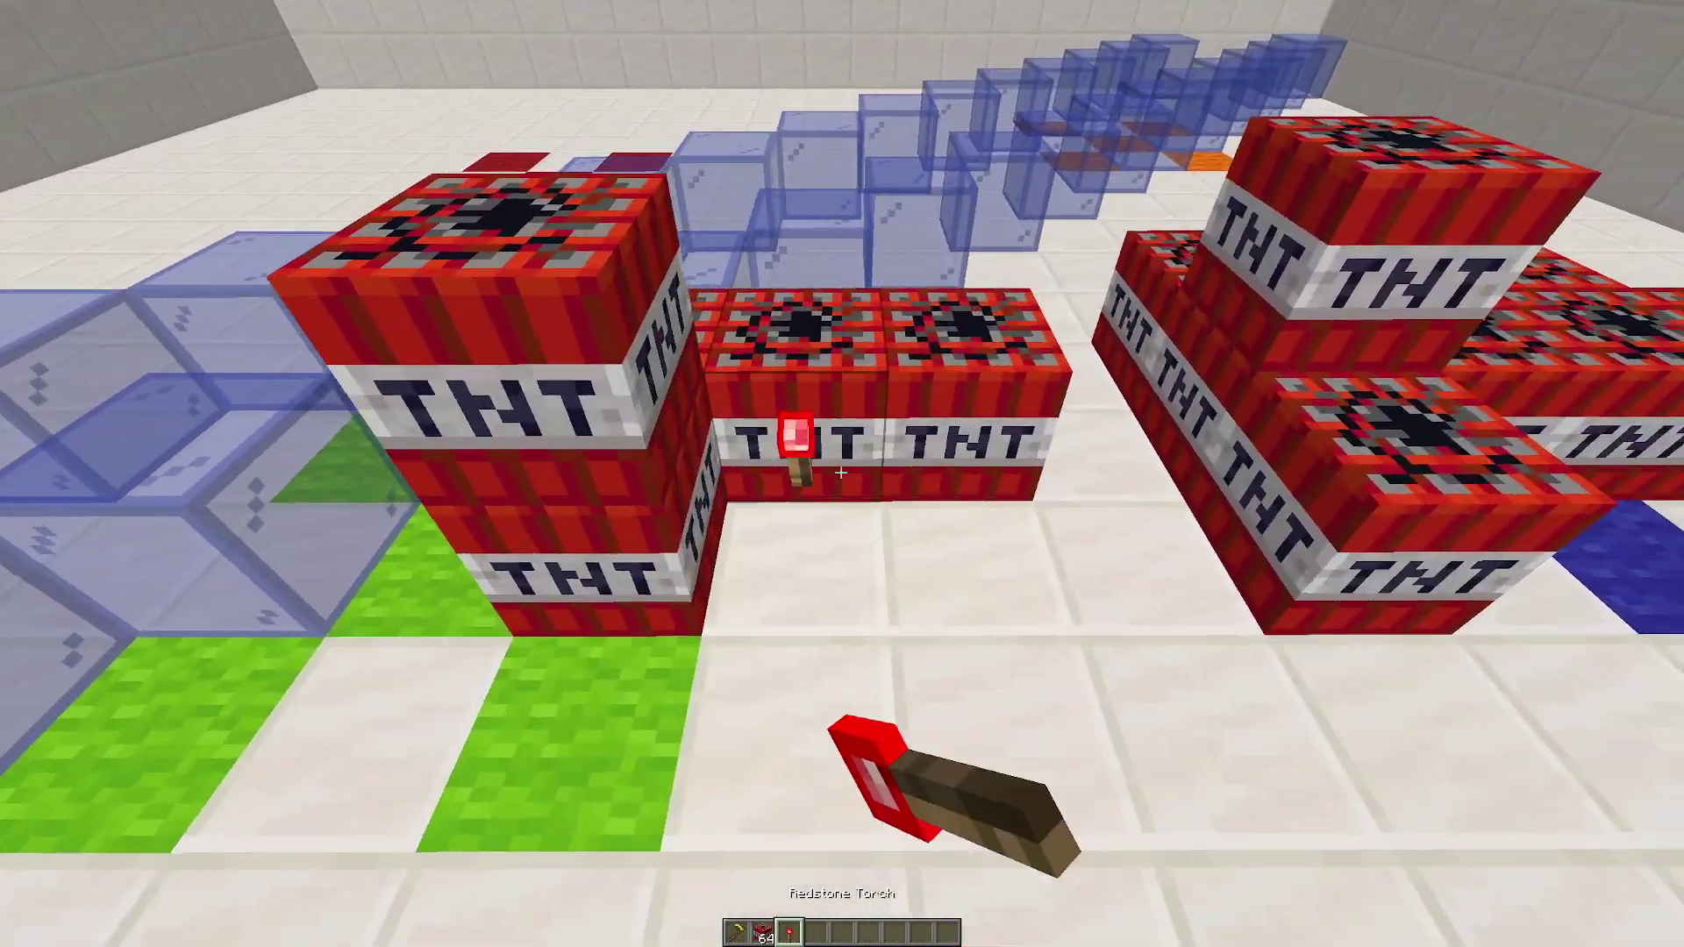
right_click(842, 473)
key("4")
key("s")
key("space")
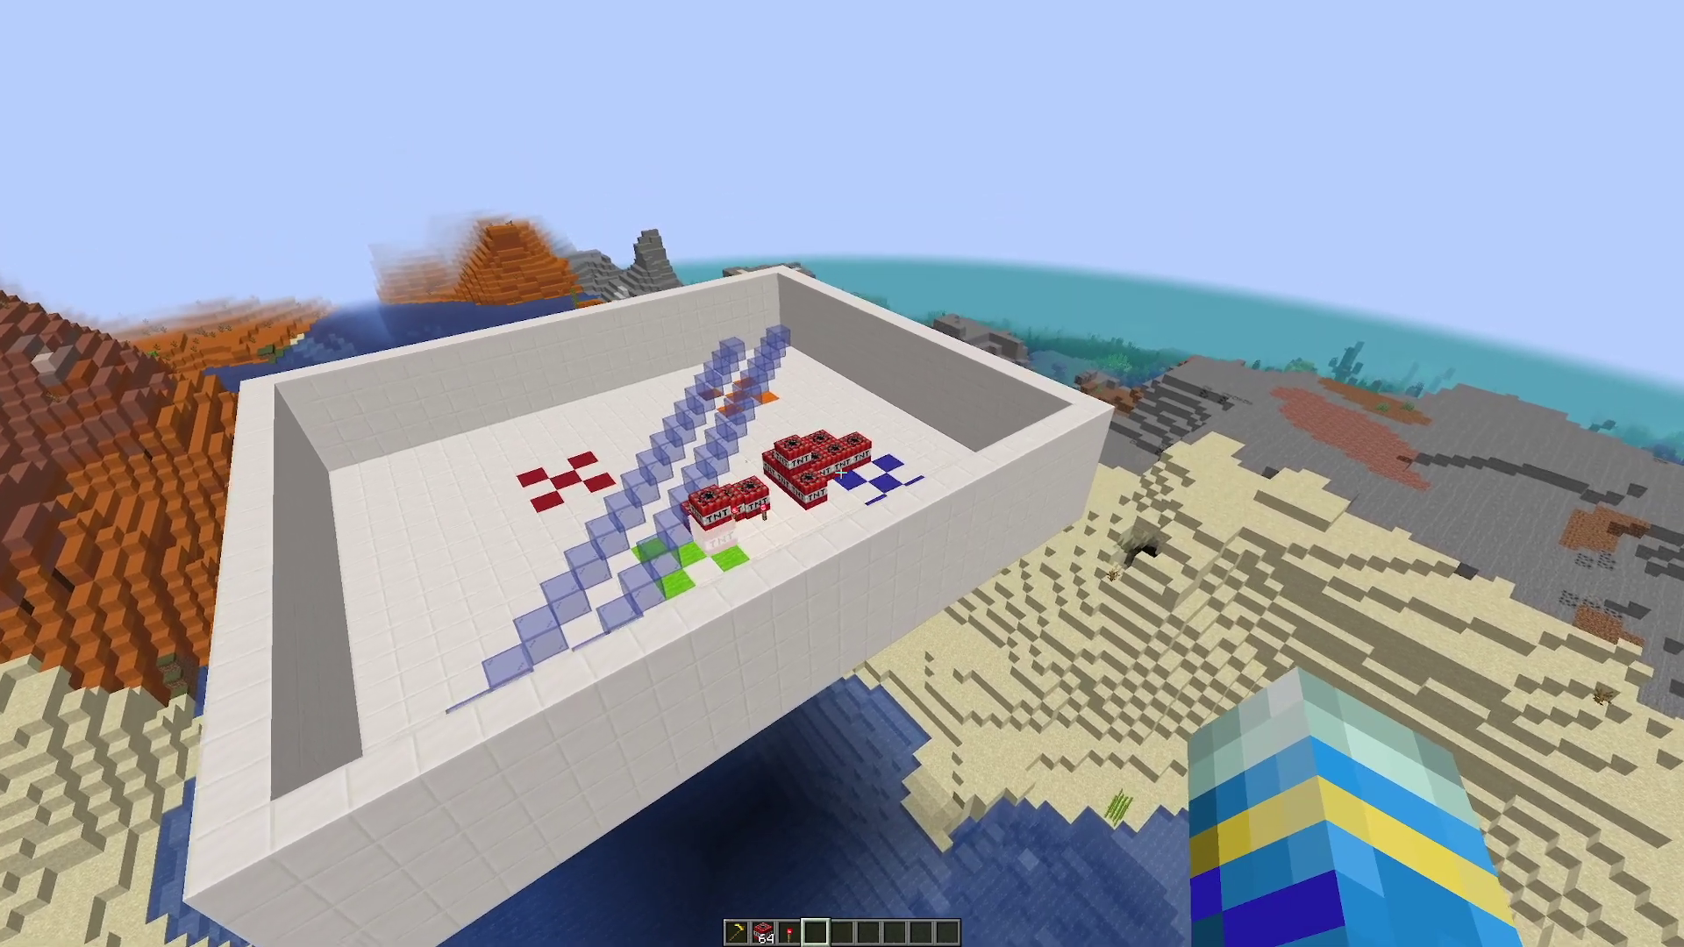
- Regenerate arena1 by command, and delete the arena1 region, confirming with /ar confirm
type("/ar")
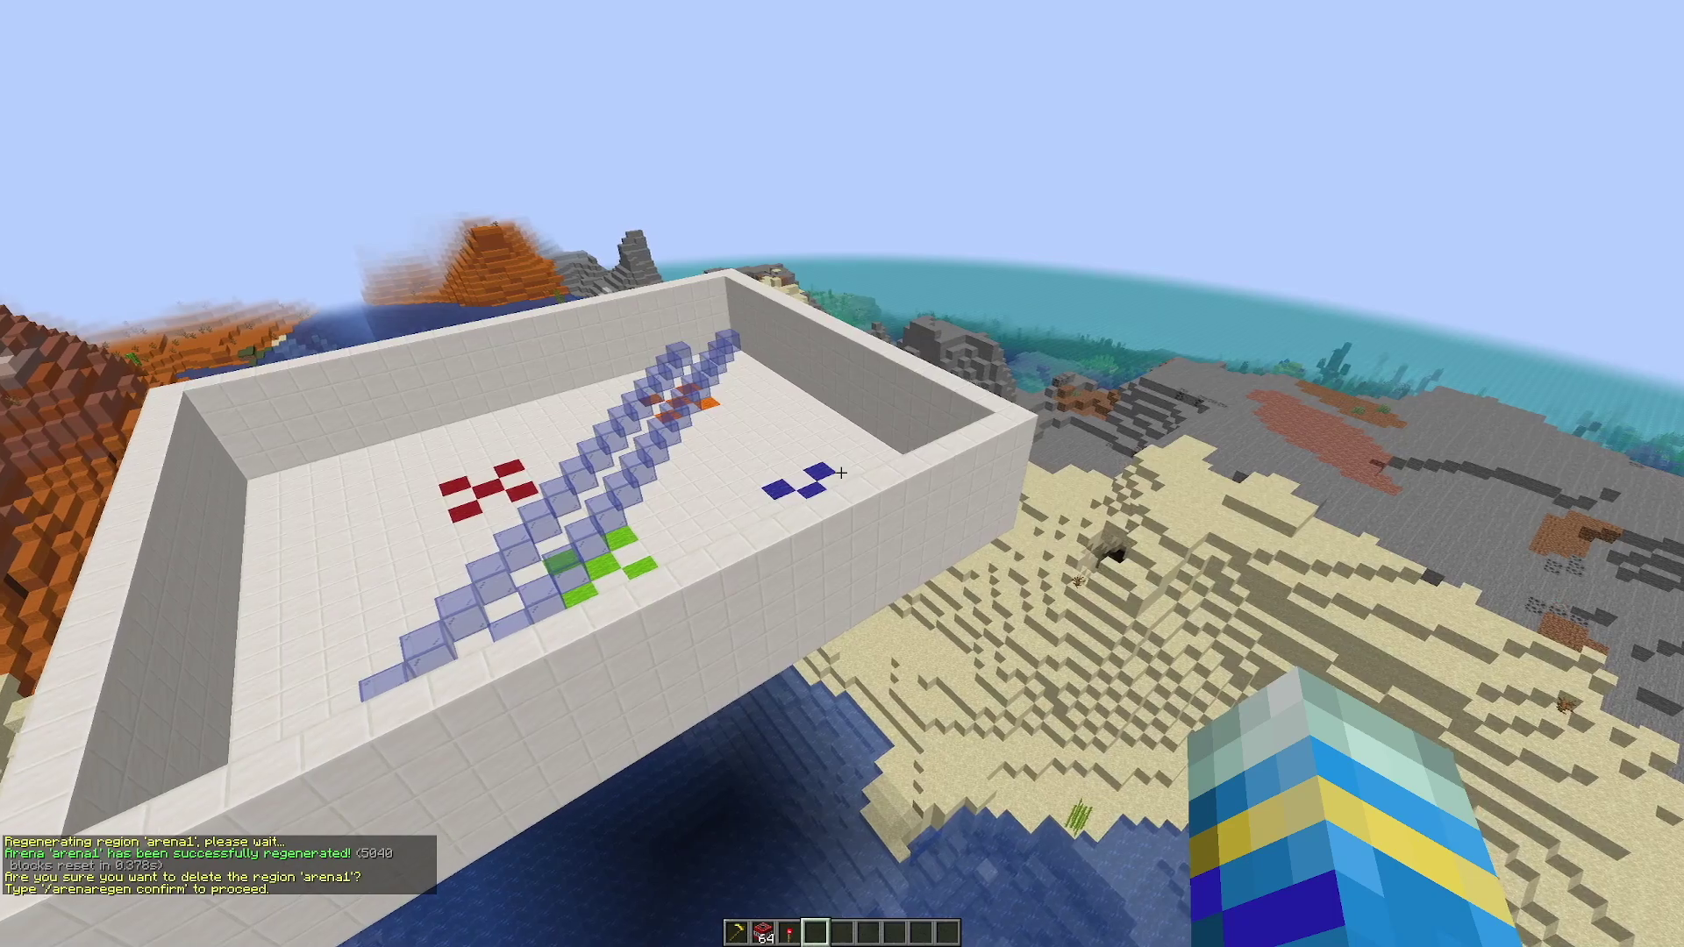
type("t")
type("/ar")
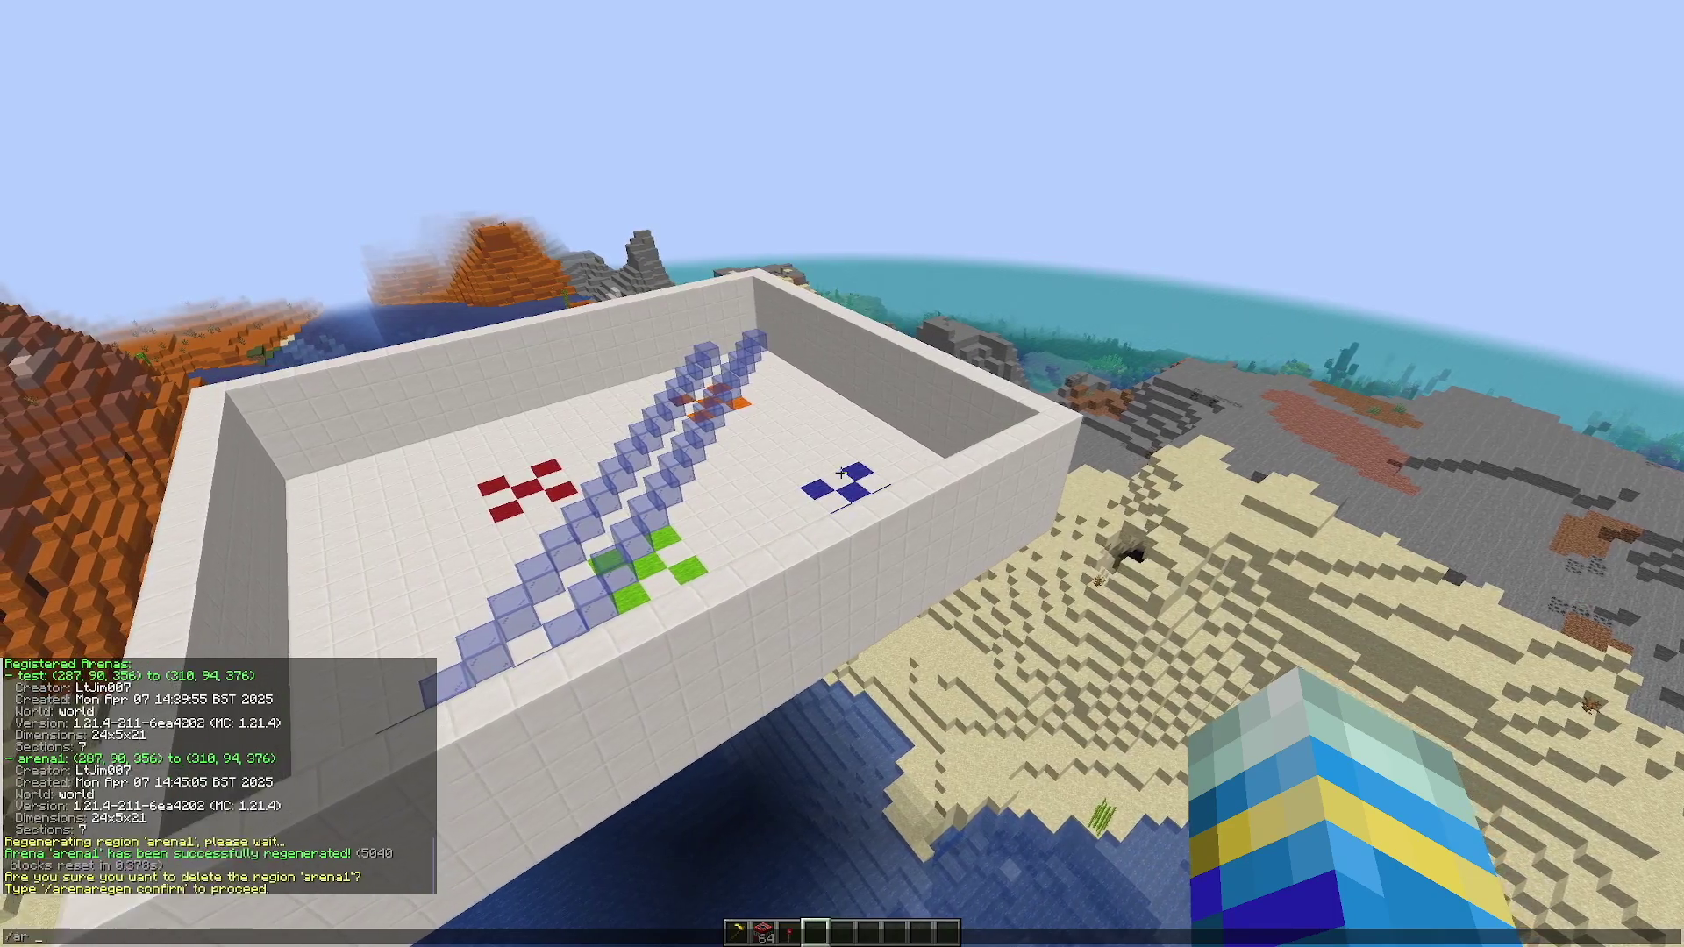
type(" confirm")
key("Return")
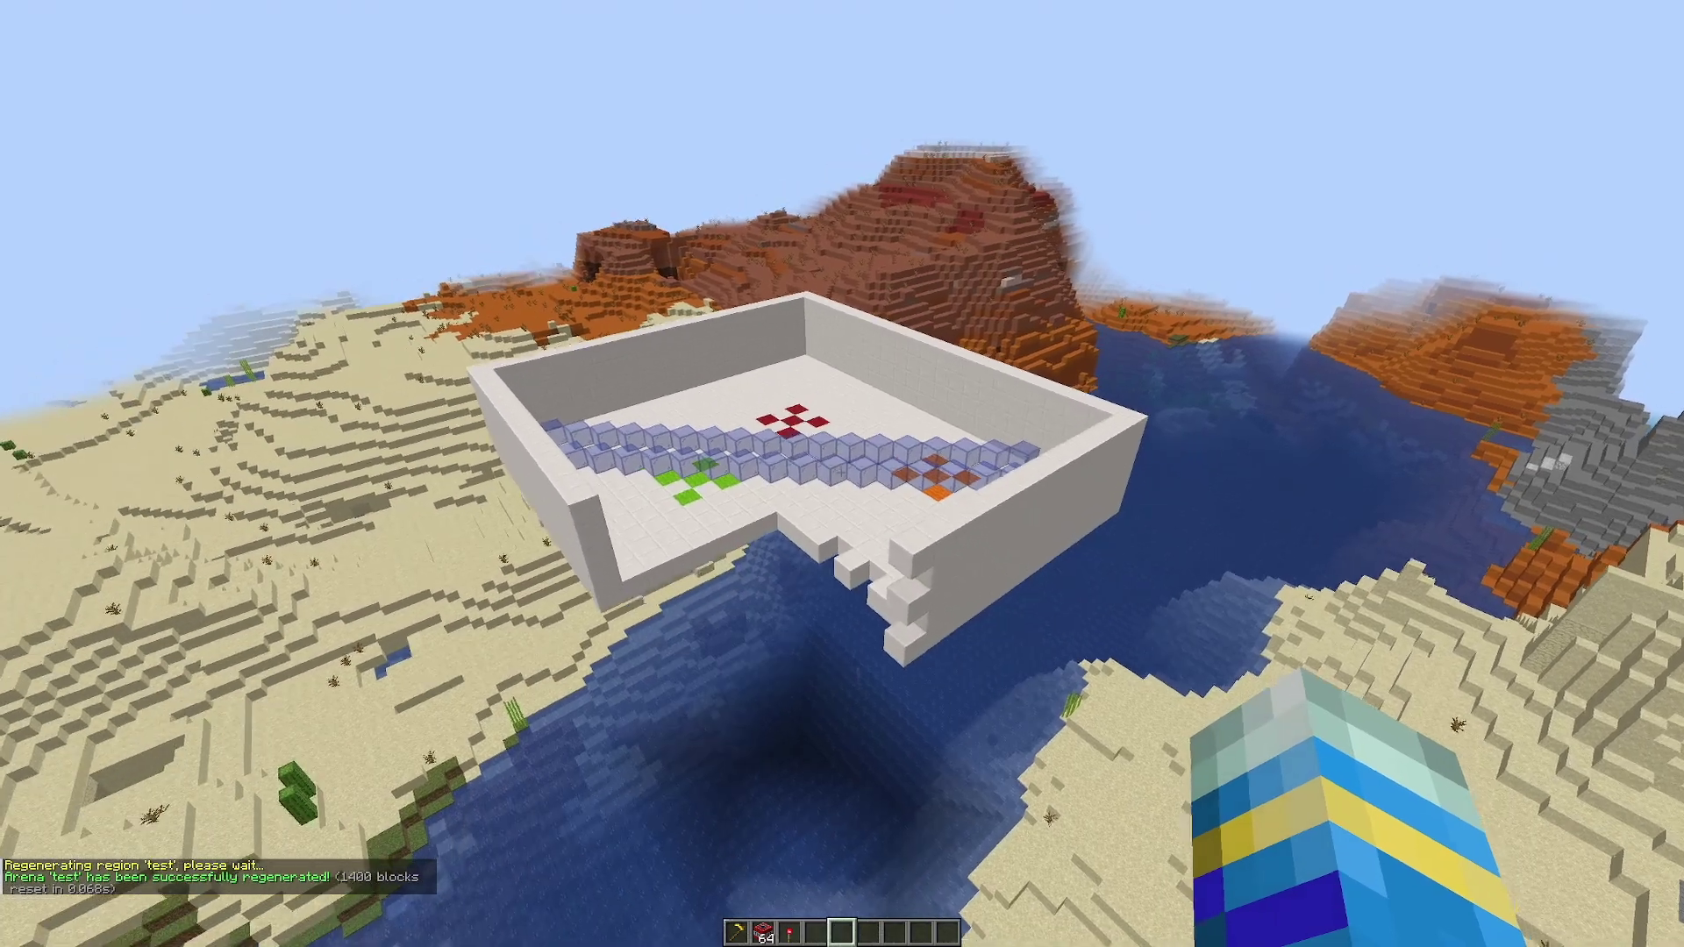
key("d")
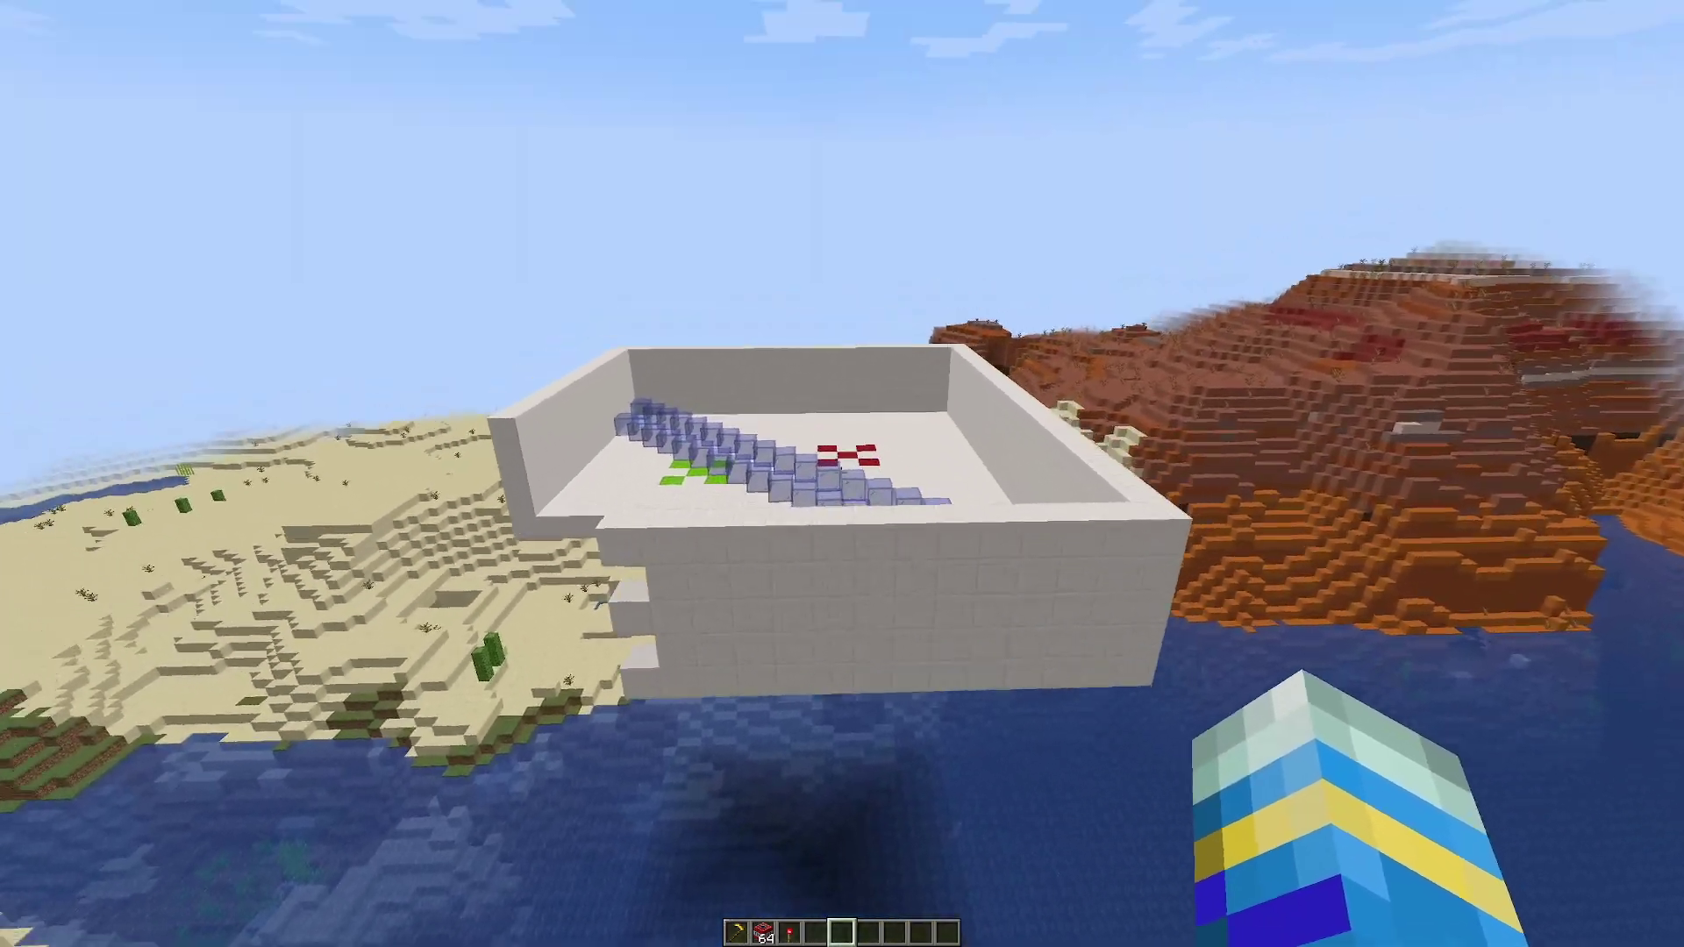
key("d")
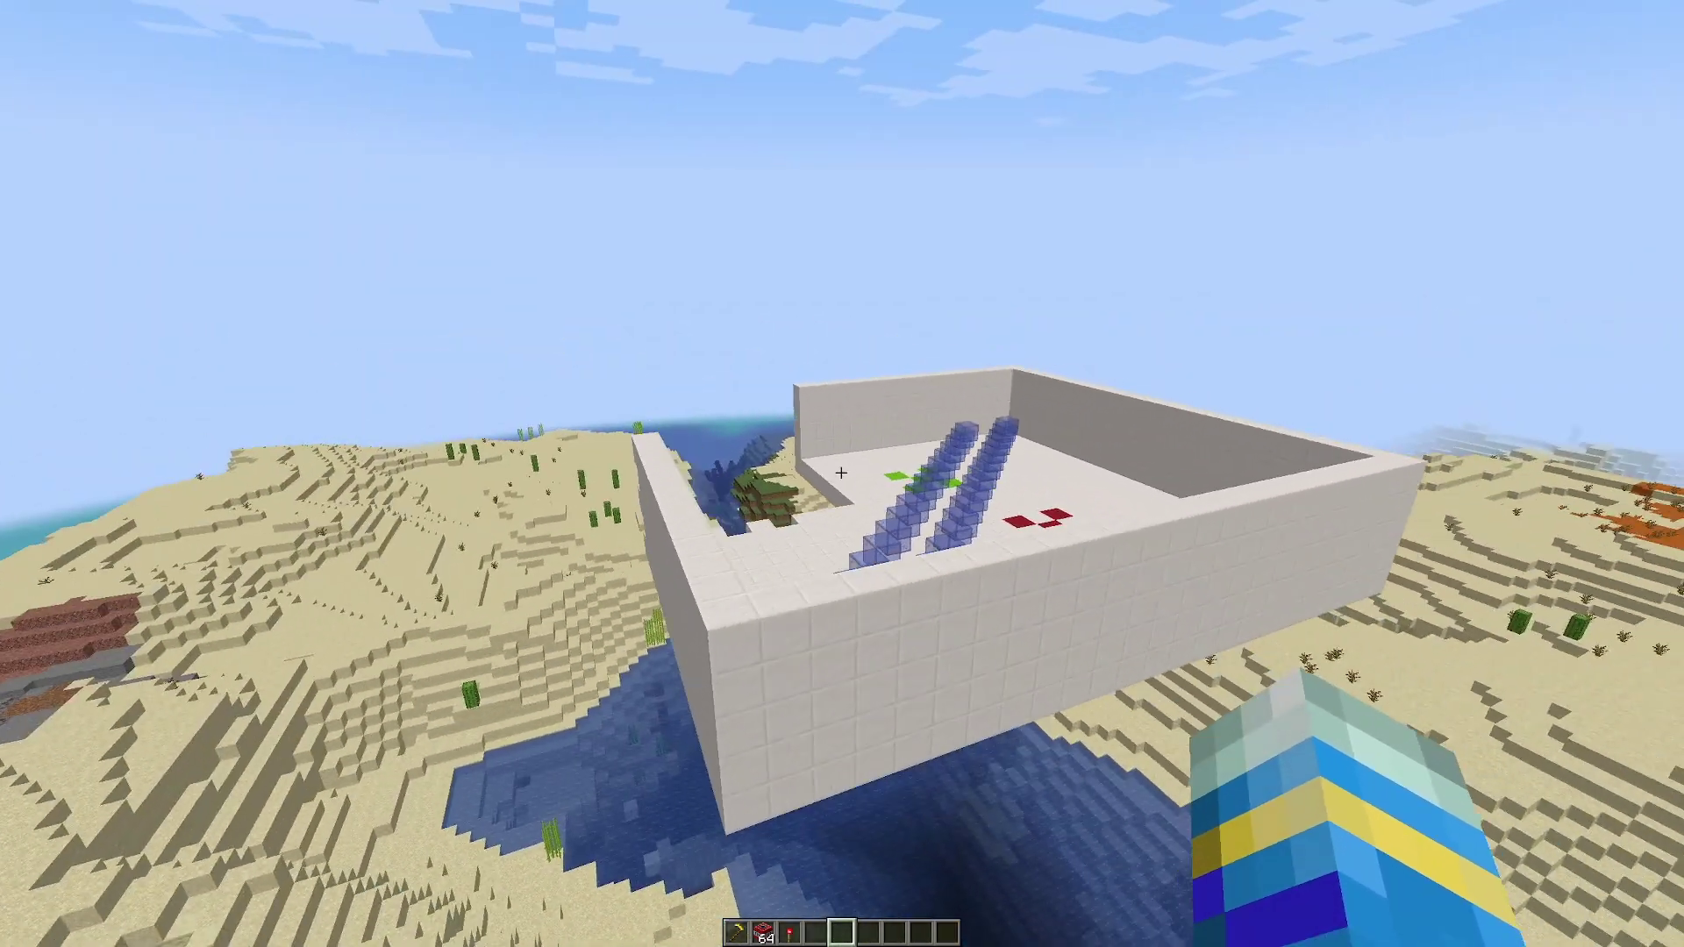
key("d")
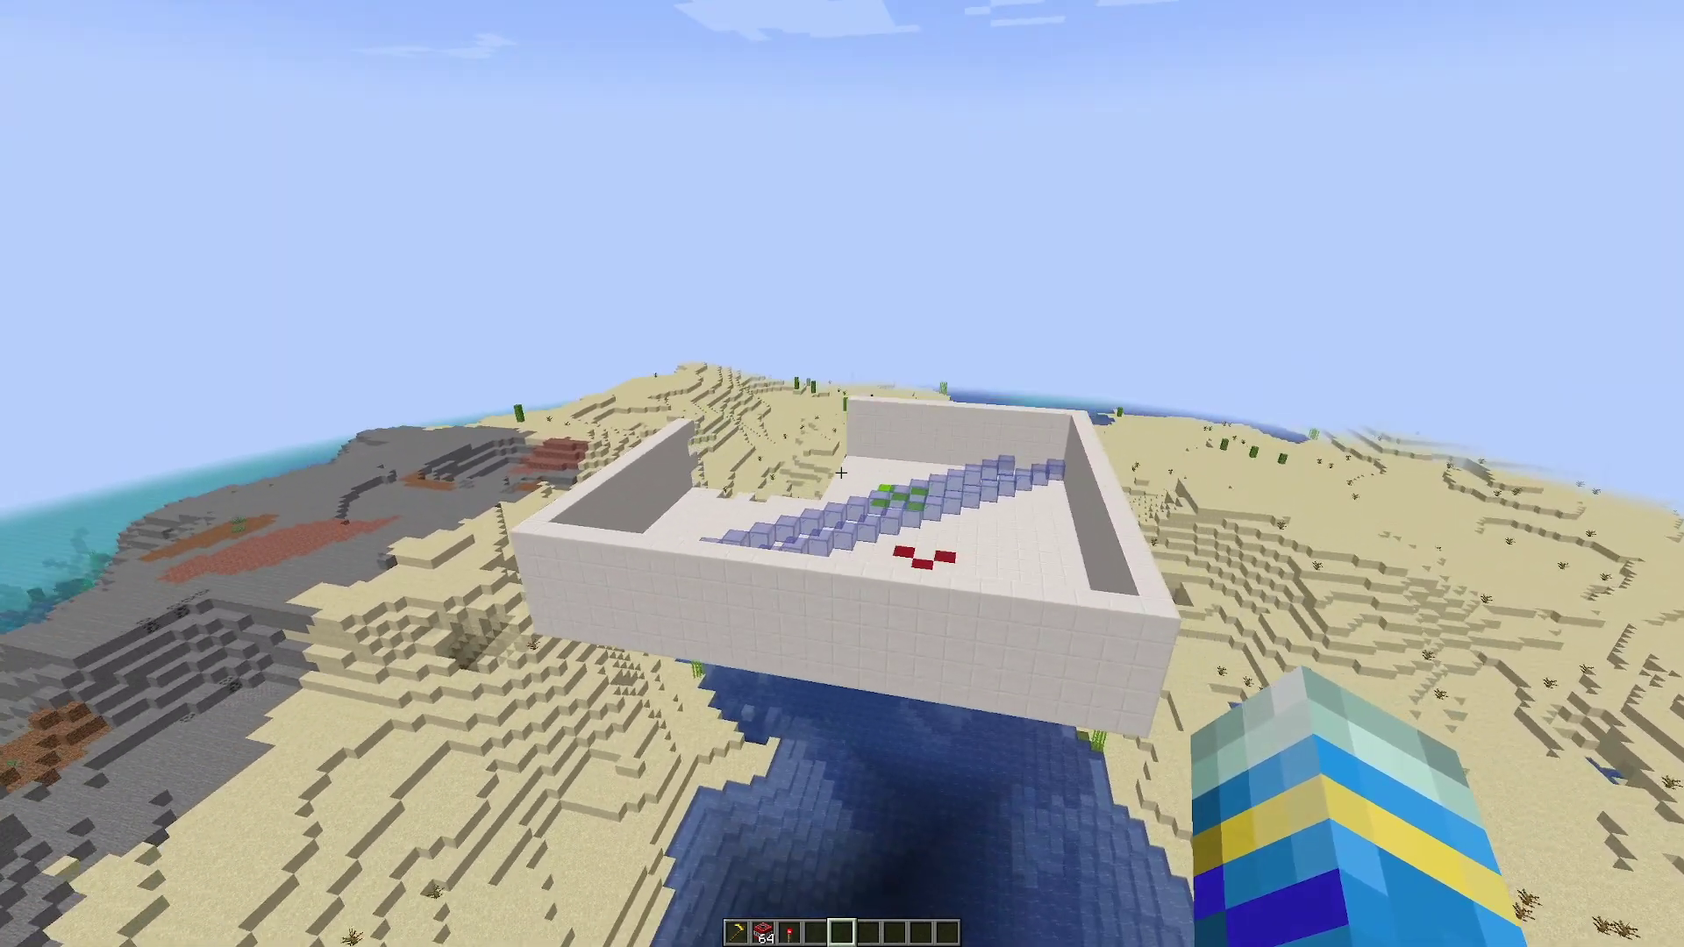
key("w")
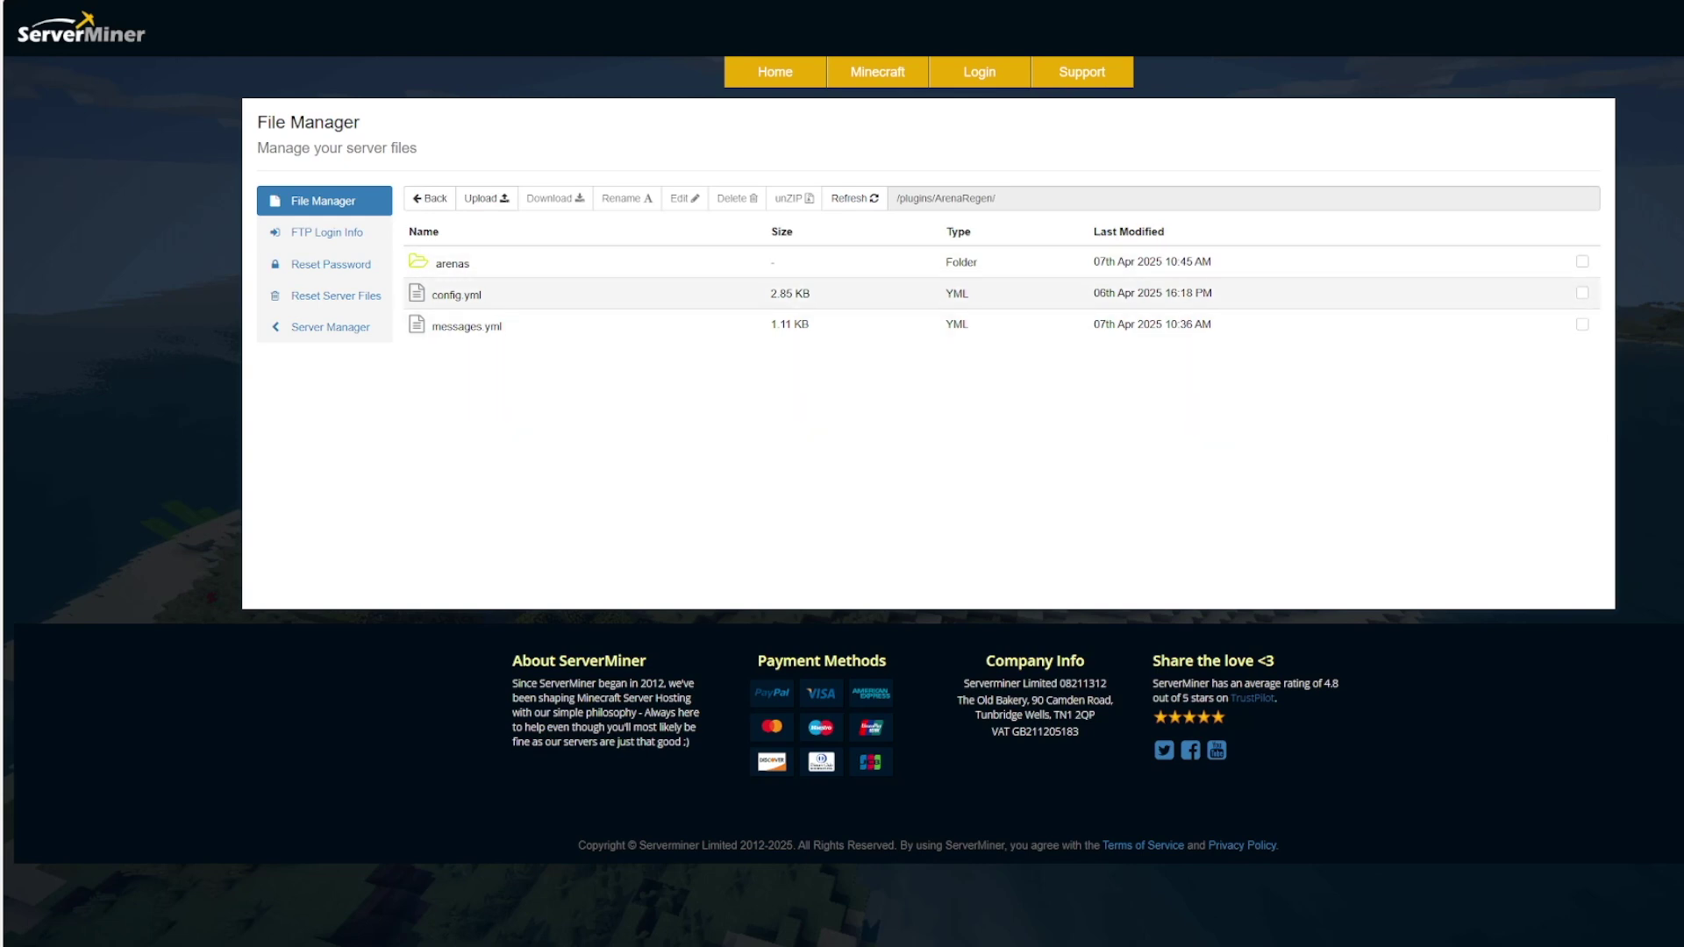
- Open config.yml in /plugins/ArenaRegen/ and review the general settings for arena size limit, maximum arenas and analyze speed
double_click(456, 294)
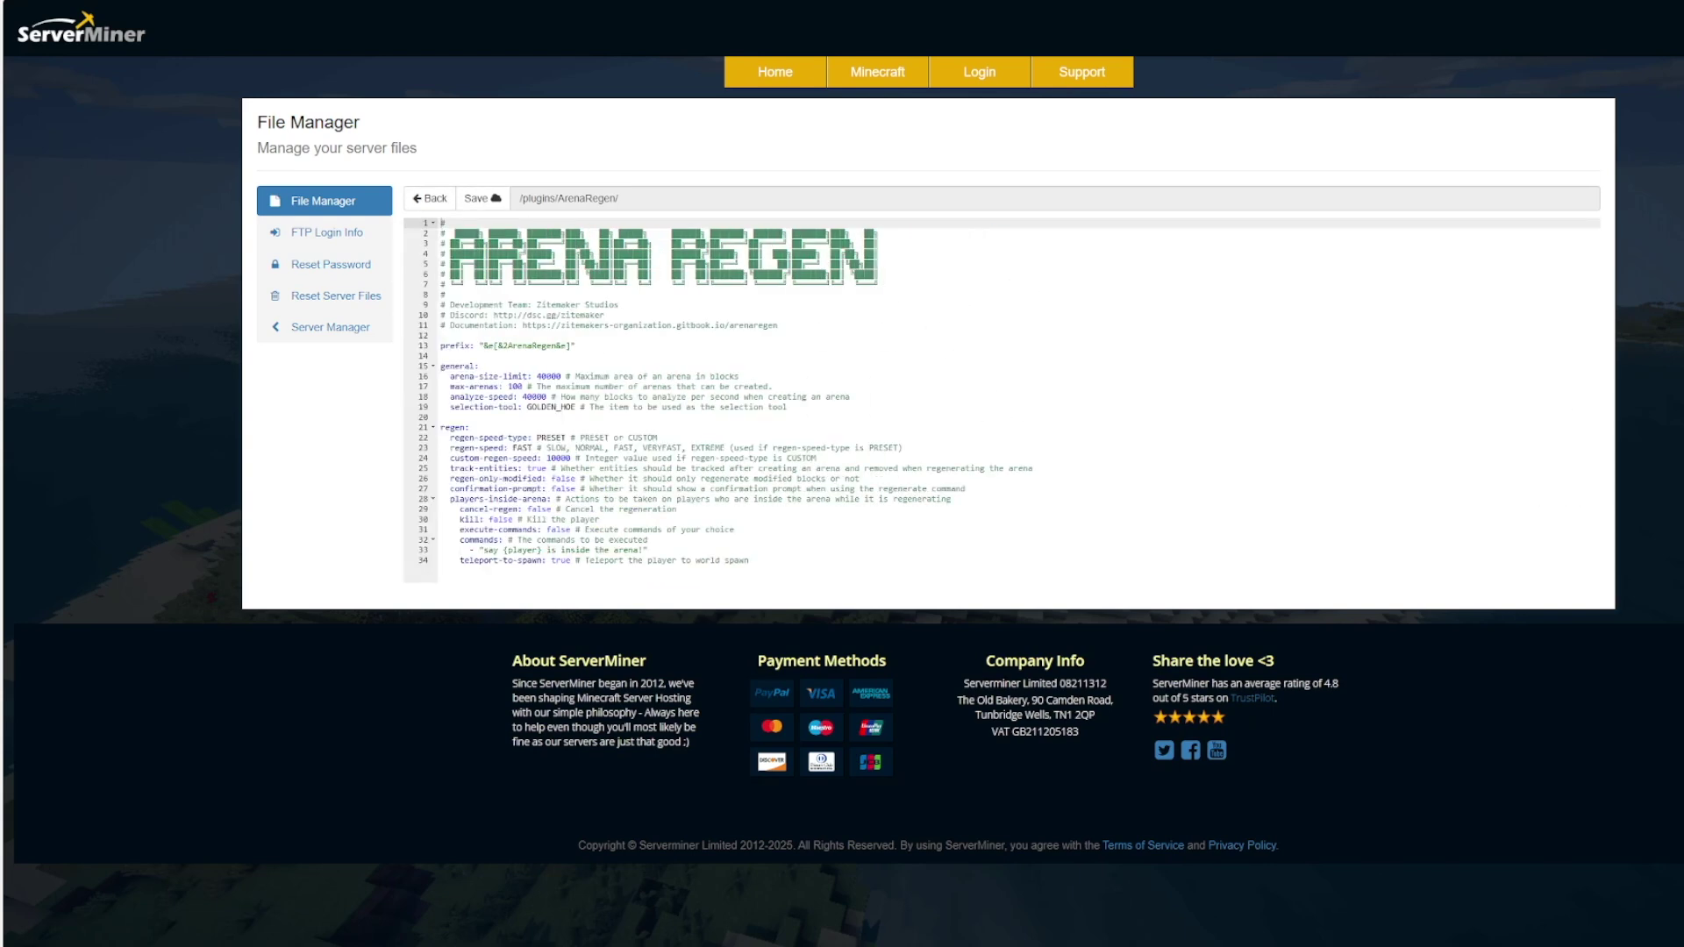
left_click_drag(450, 377, 721, 376)
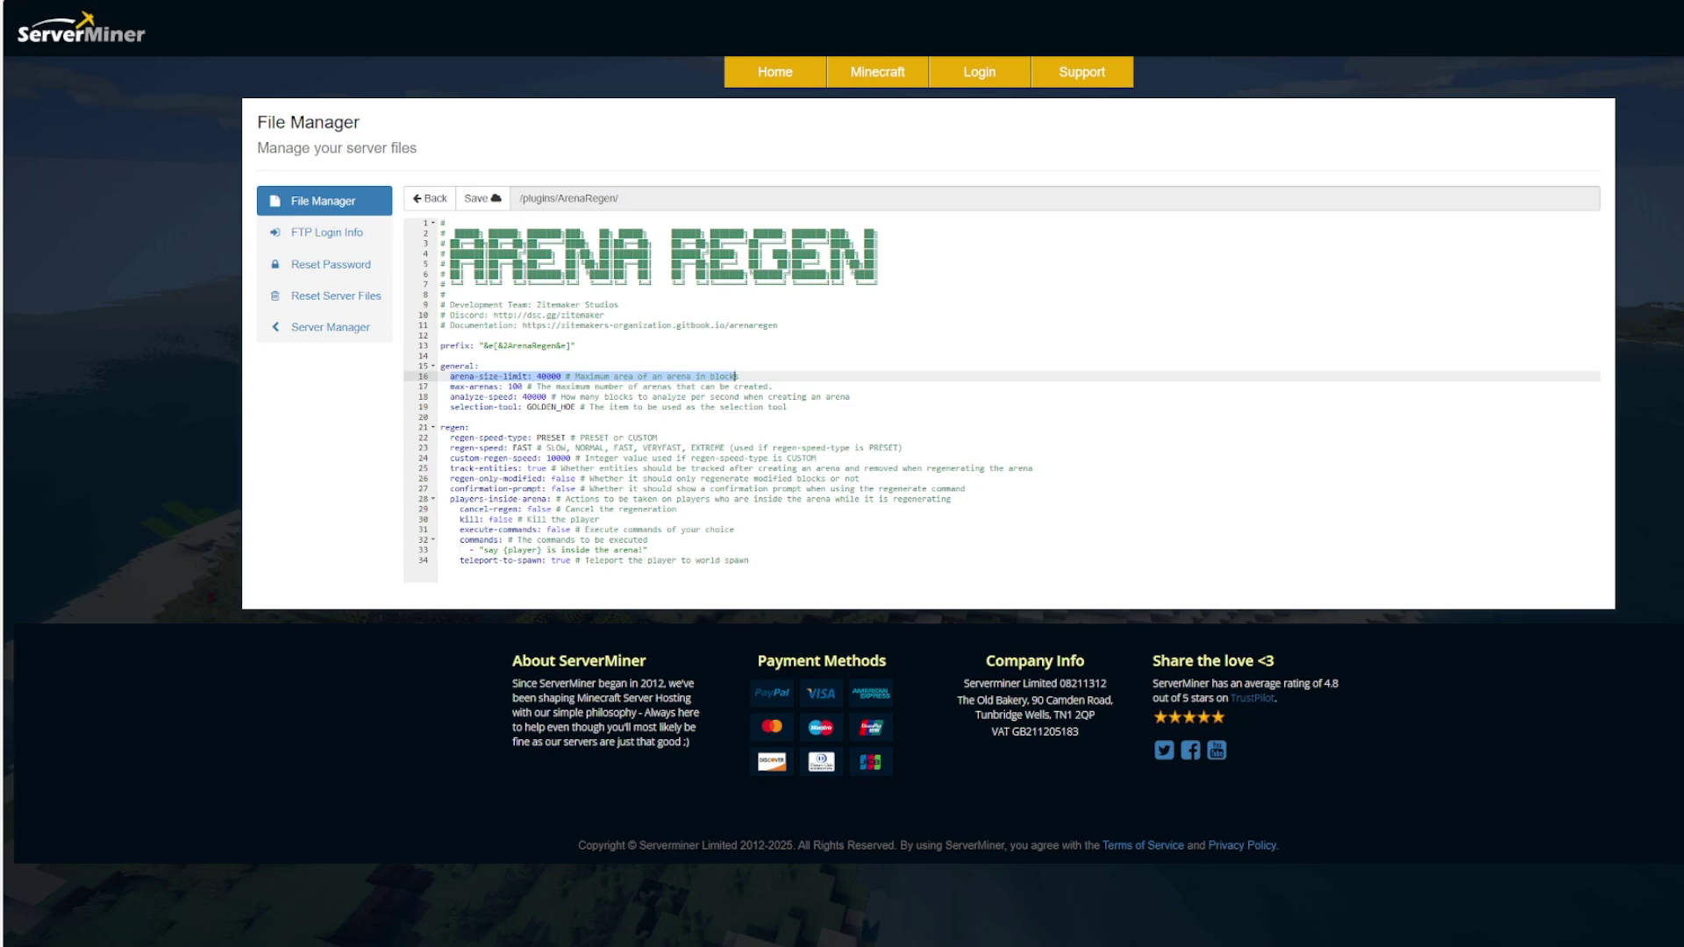
left_click(617, 386)
left_click_drag(474, 386, 508, 386)
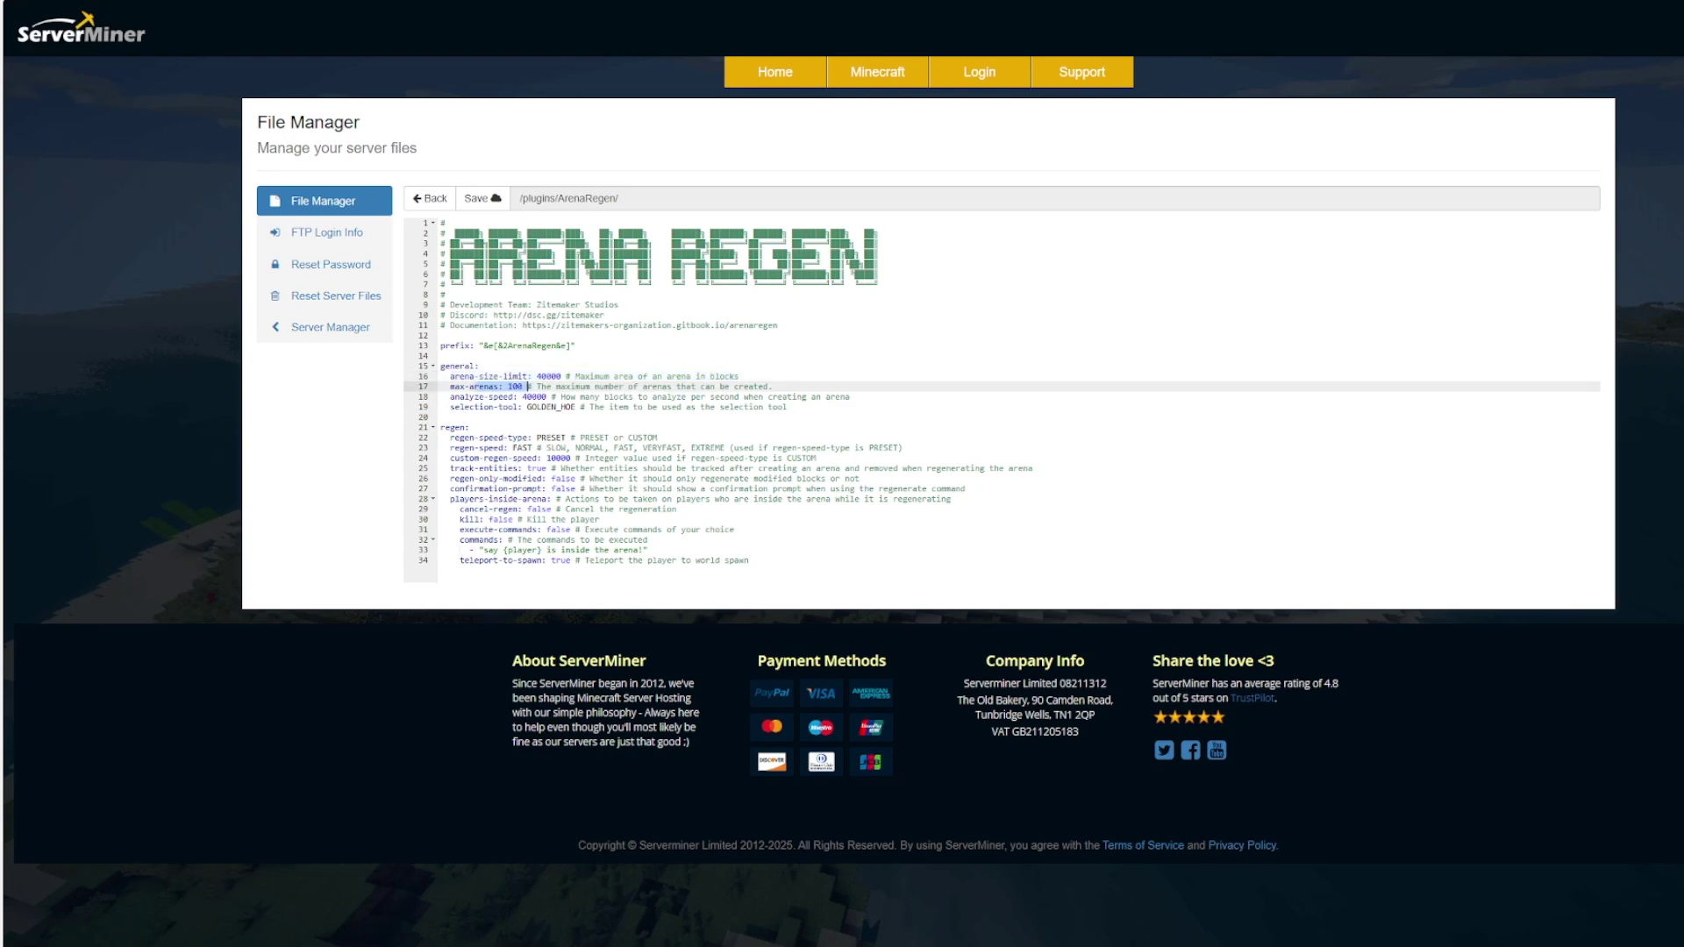
left_click(525, 397)
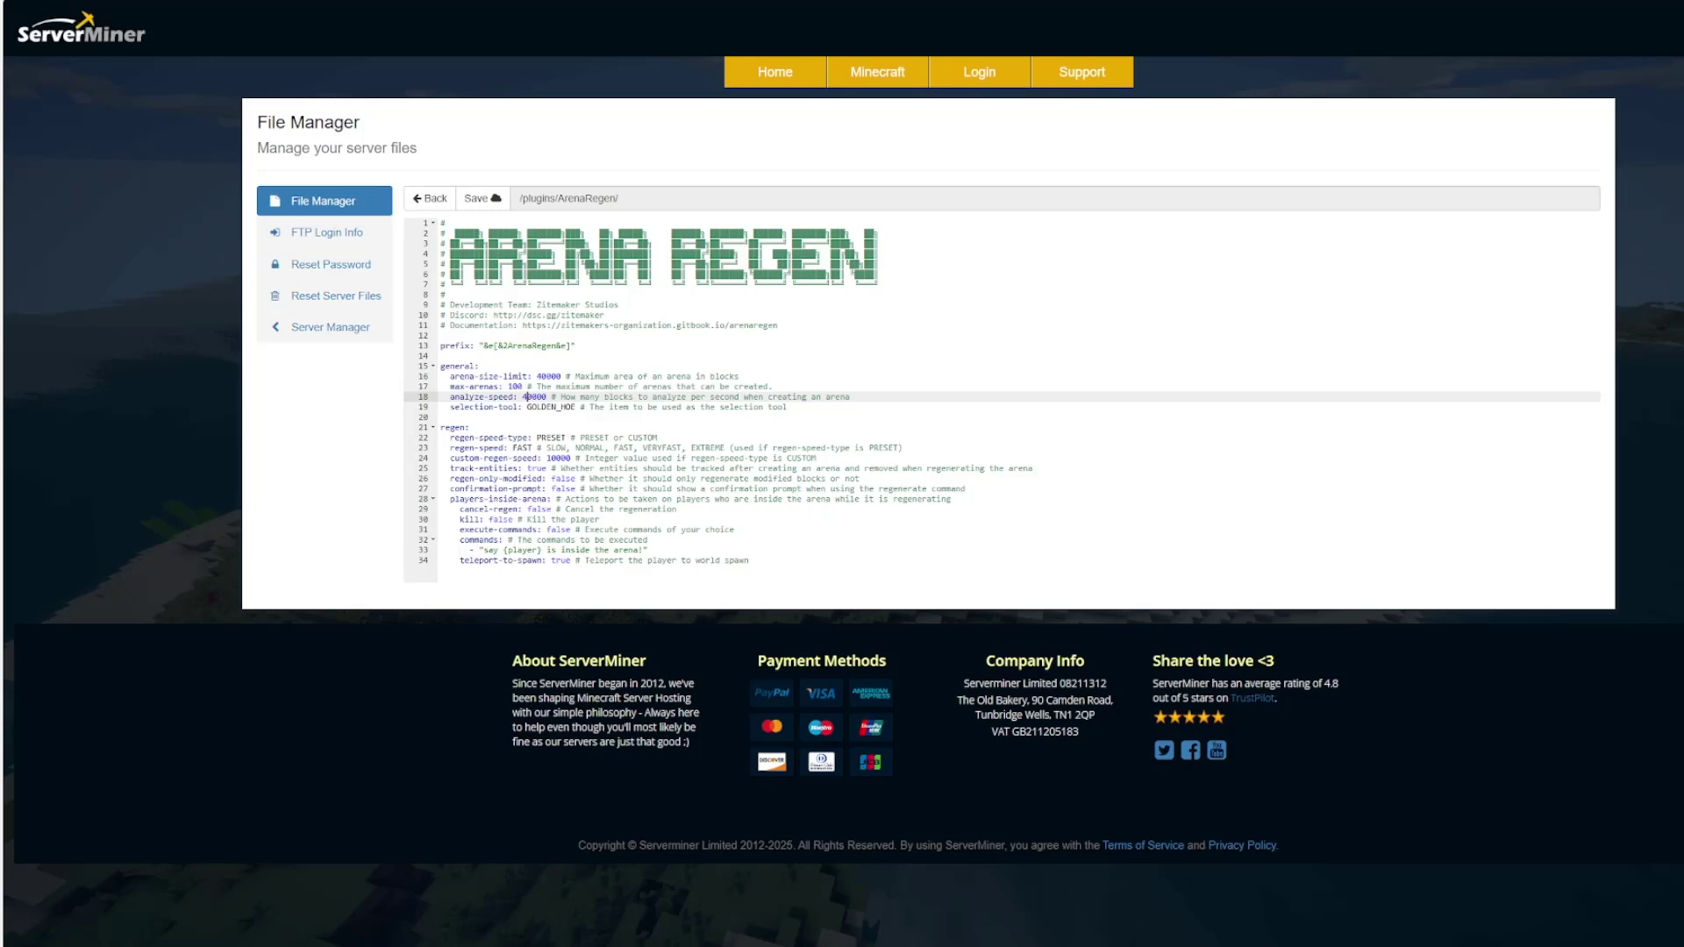
- Review the regen settings in the config: preset speeds, custom speed, entity tracking, modified-only regeneration and actions on players inside the arena
left_click_drag(545, 448, 717, 448)
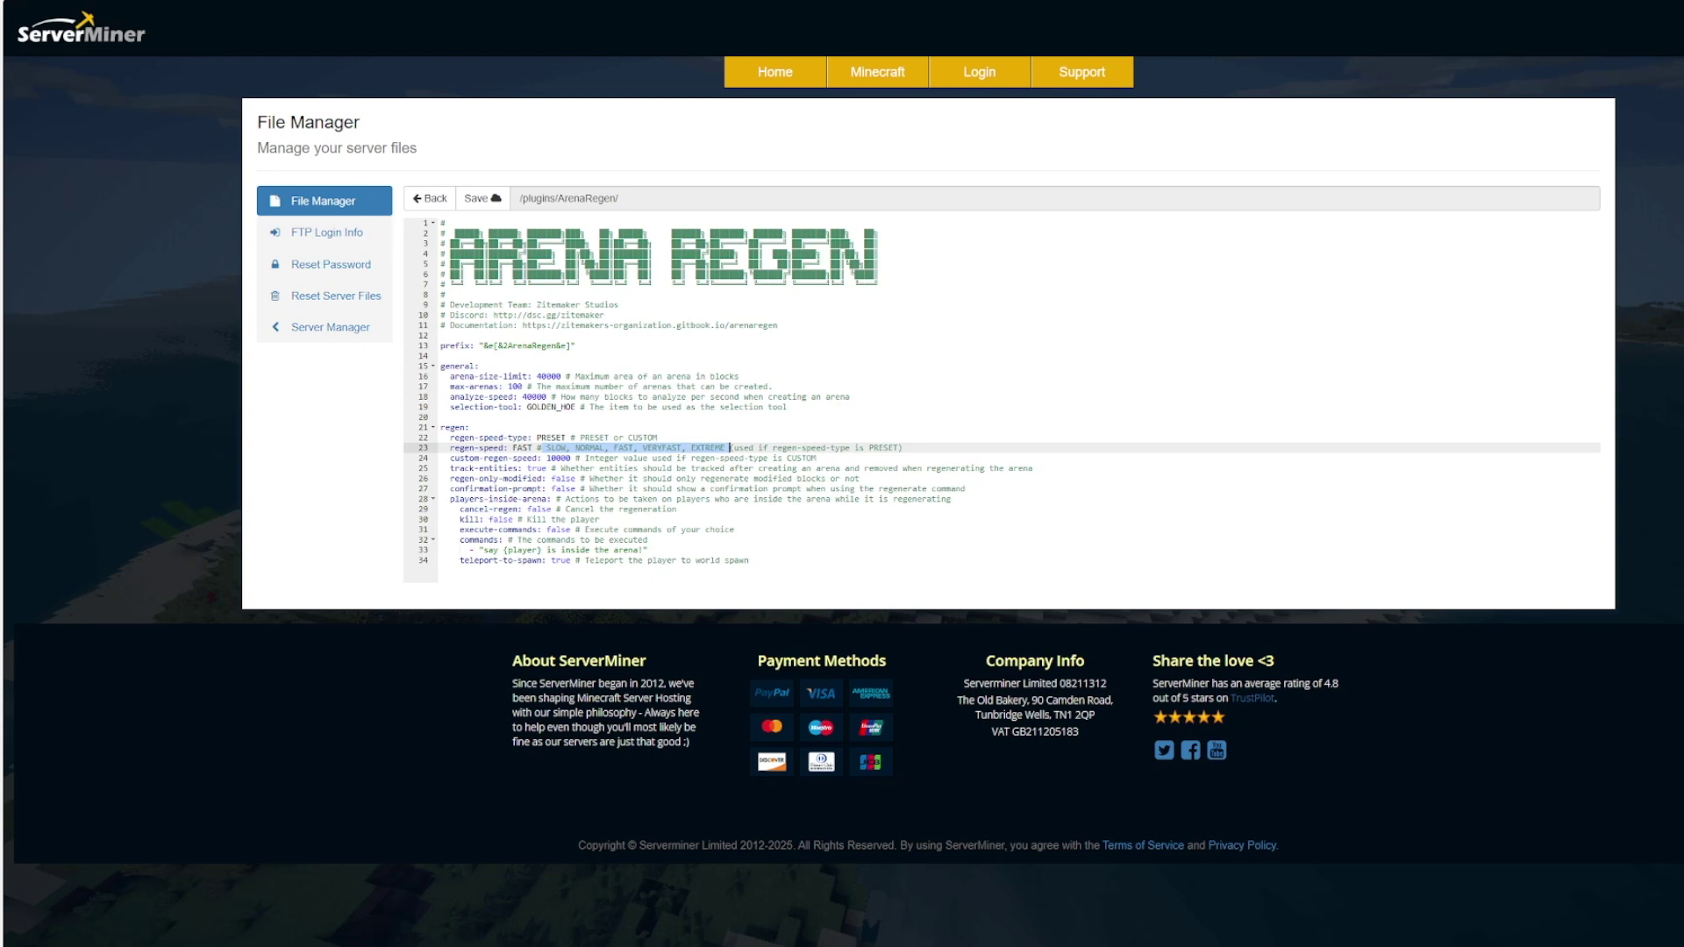
left_click_drag(450, 458, 742, 458)
left_click(560, 458)
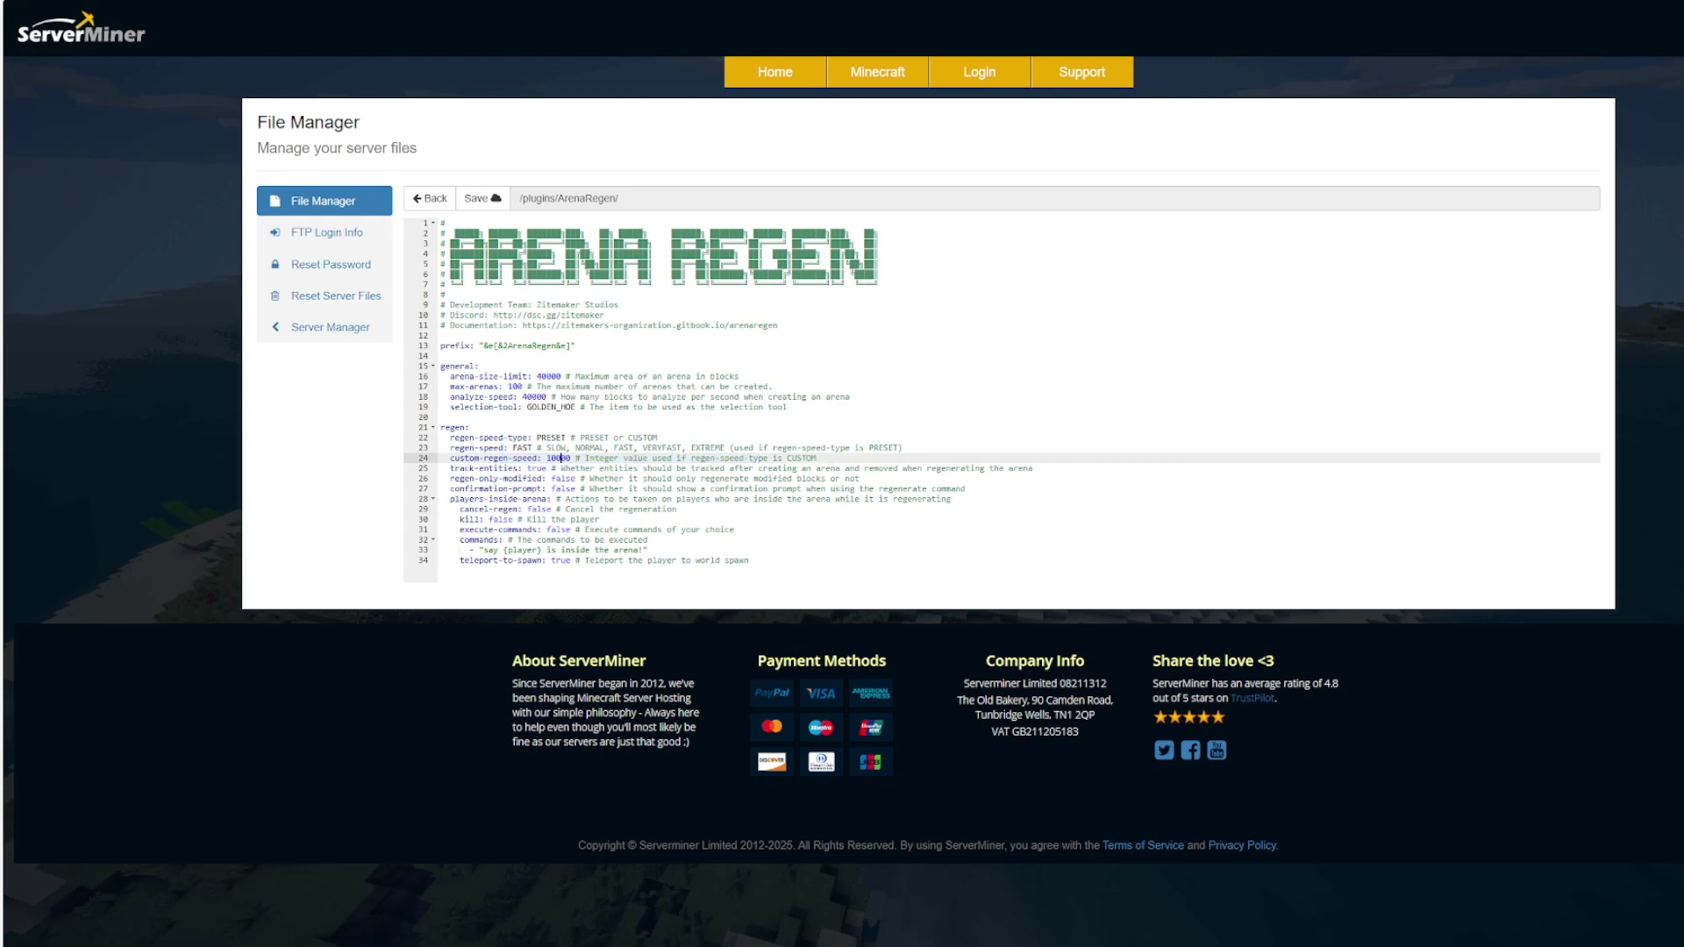
left_click_drag(450, 468, 554, 479)
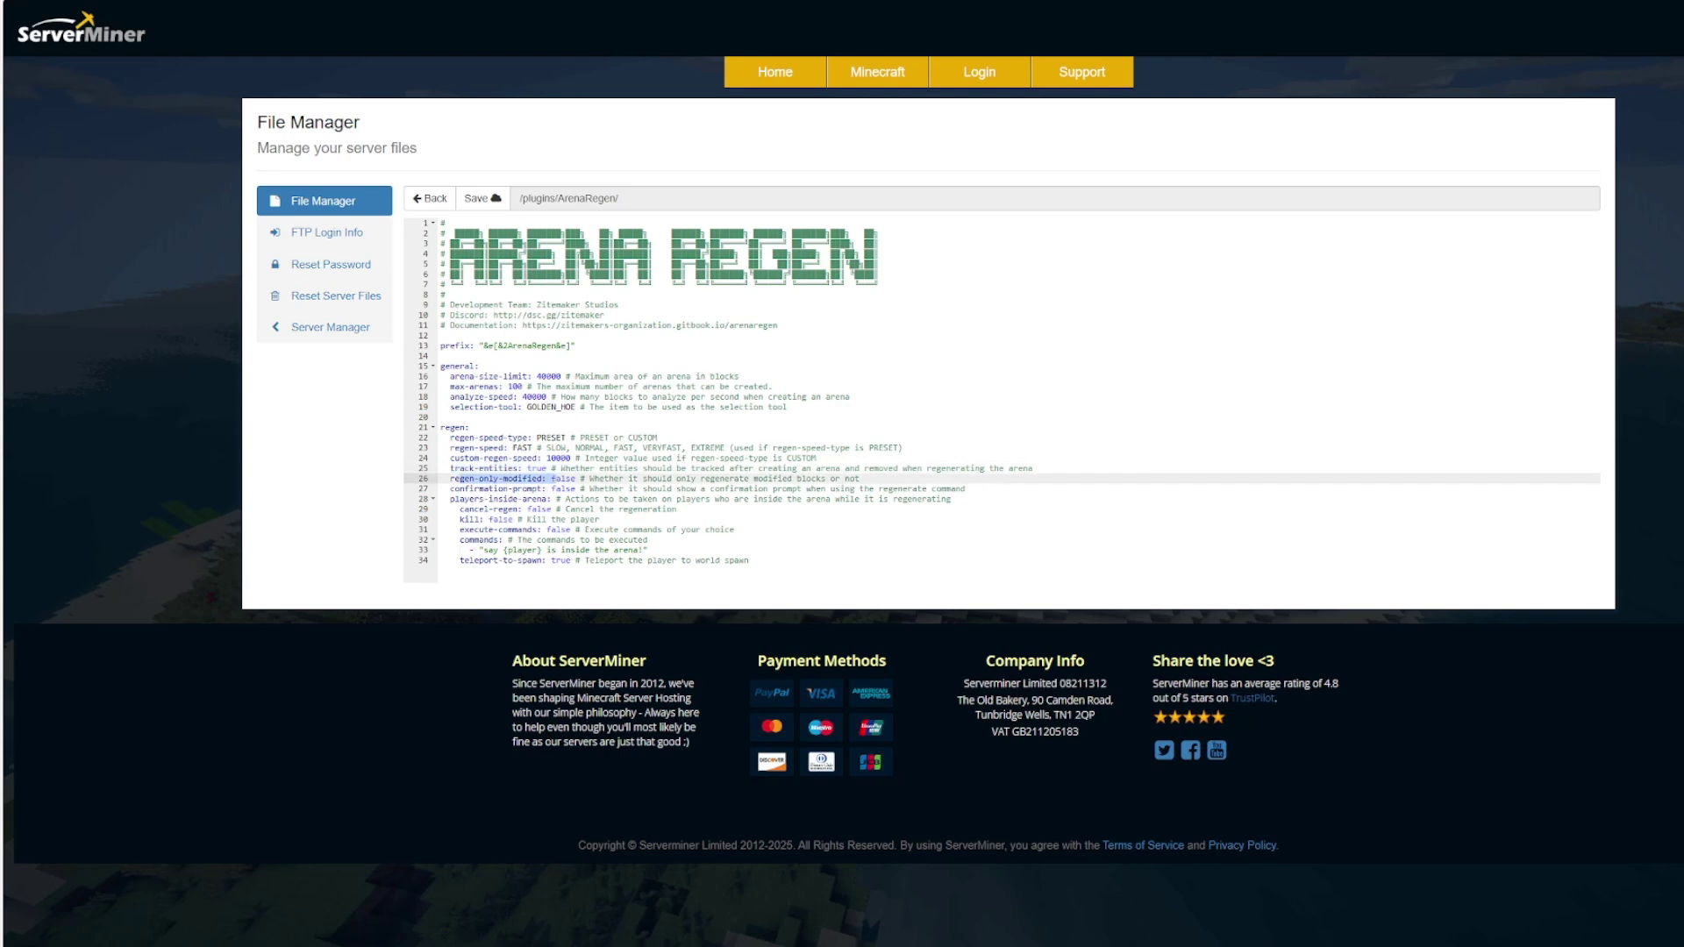
left_click(460, 519)
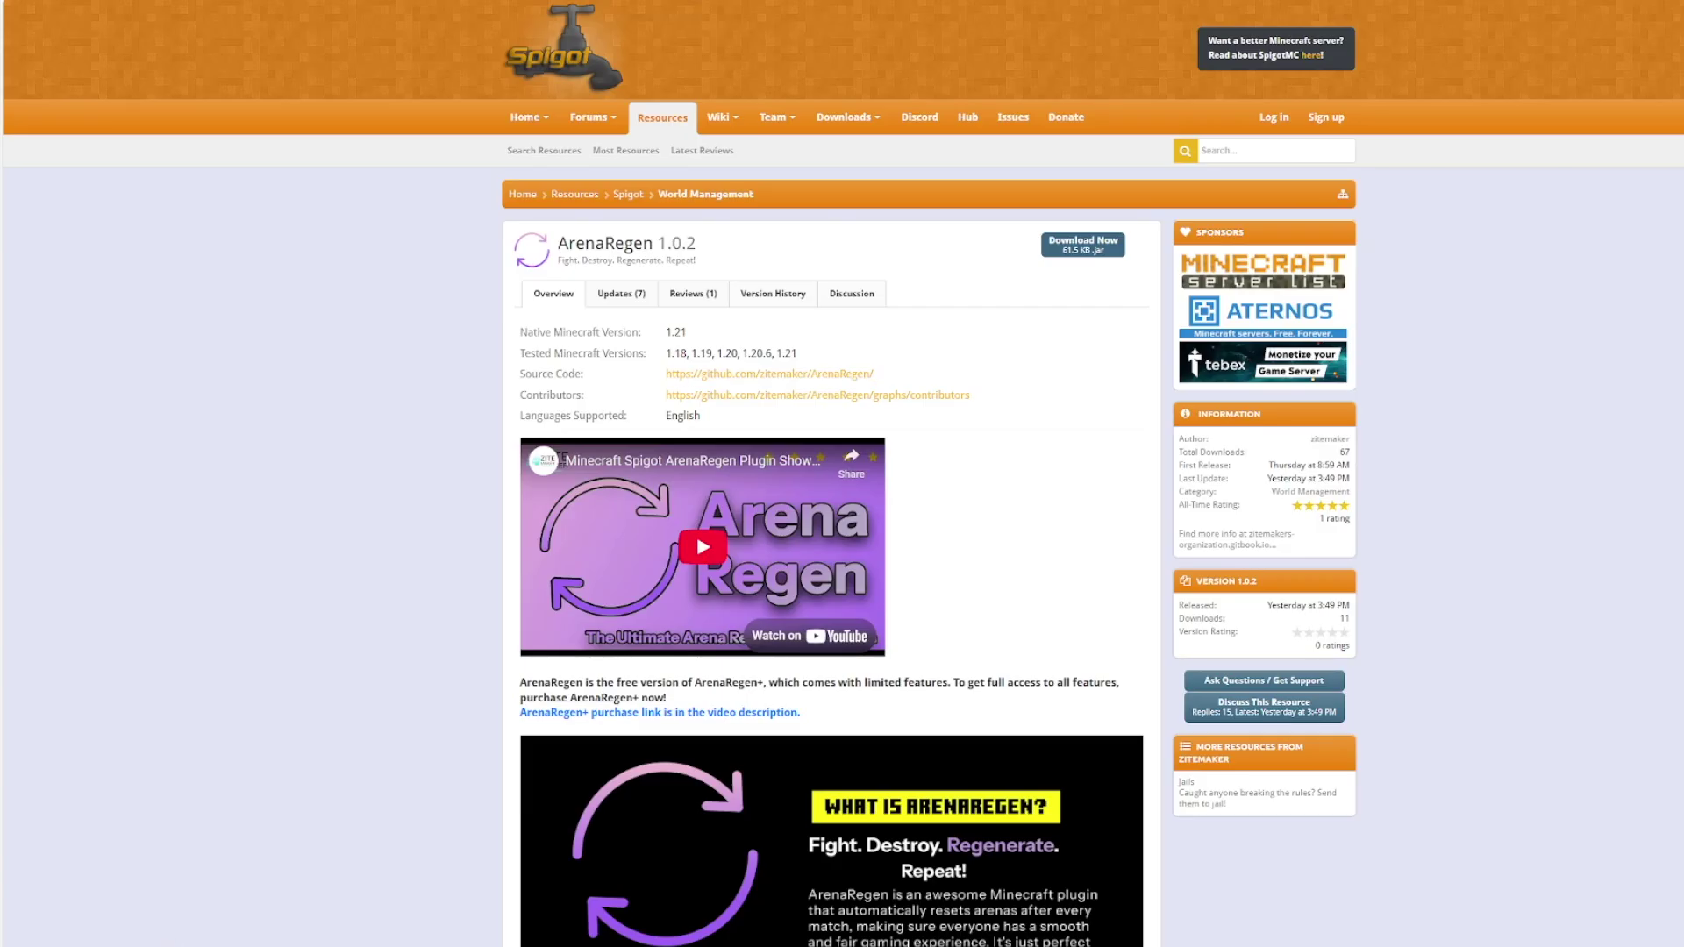
- Review the ArenaRegen resource page on SpigotMC: feature overview, pricing comparison of ArenaRegen+ and the free version, recent updates and reviews
scroll(832, 474, "down", 7)
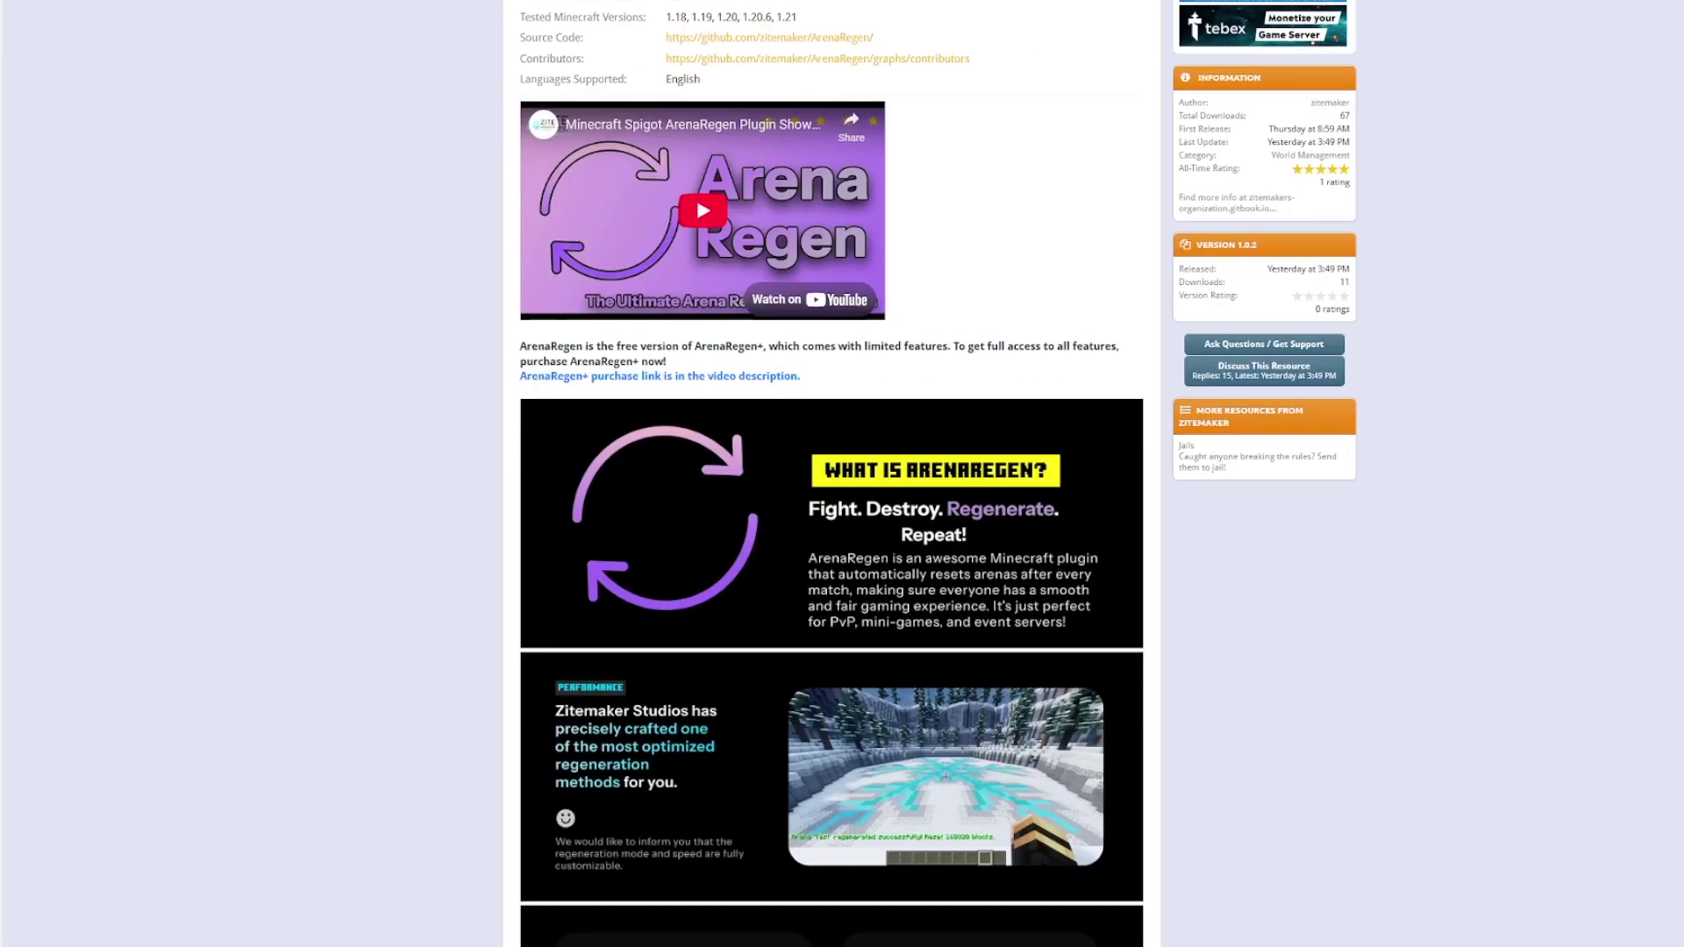
scroll(832, 474, "down", 16)
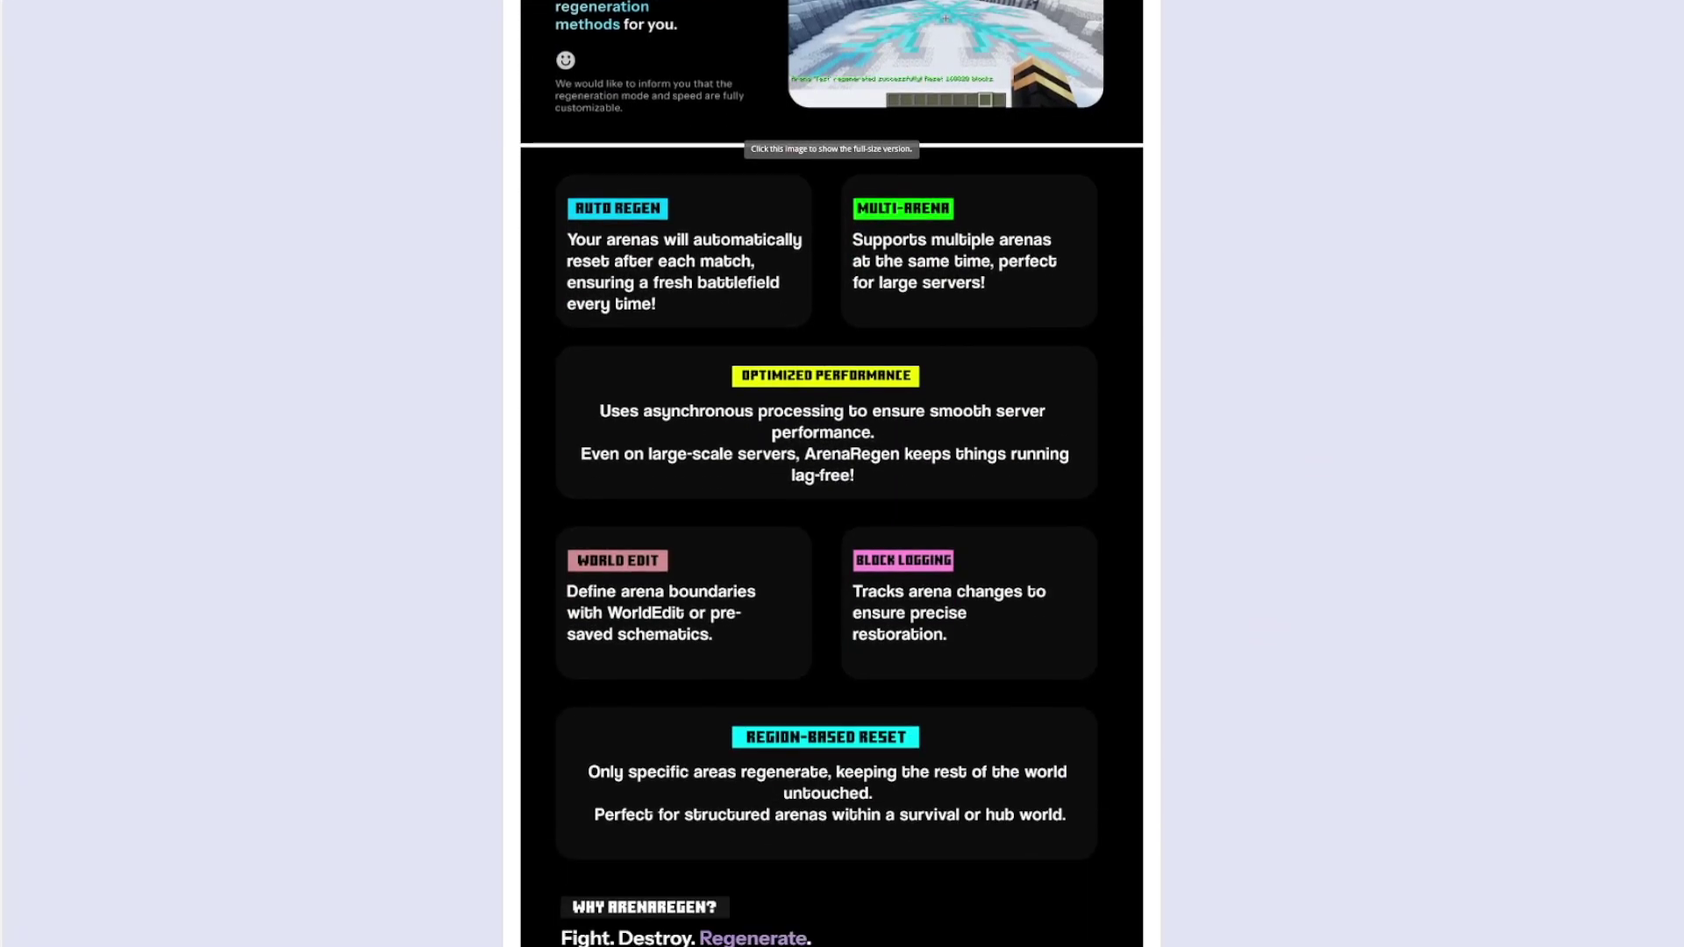
scroll(831, 474, "down", 1)
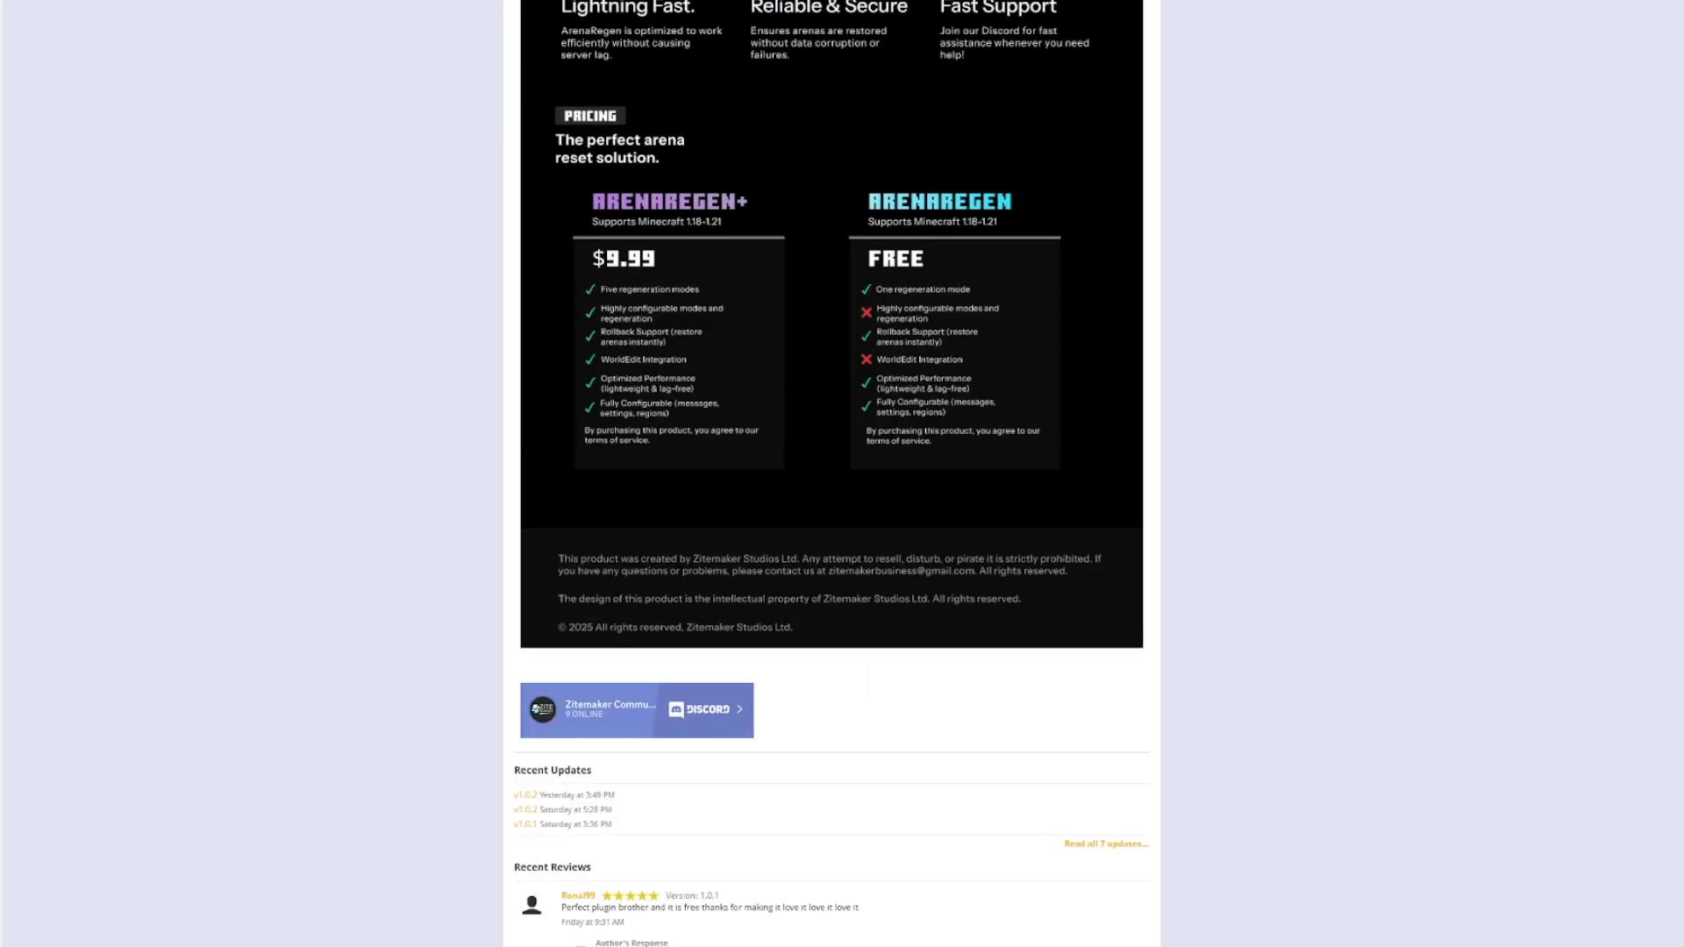
scroll(832, 474, "up", 3)
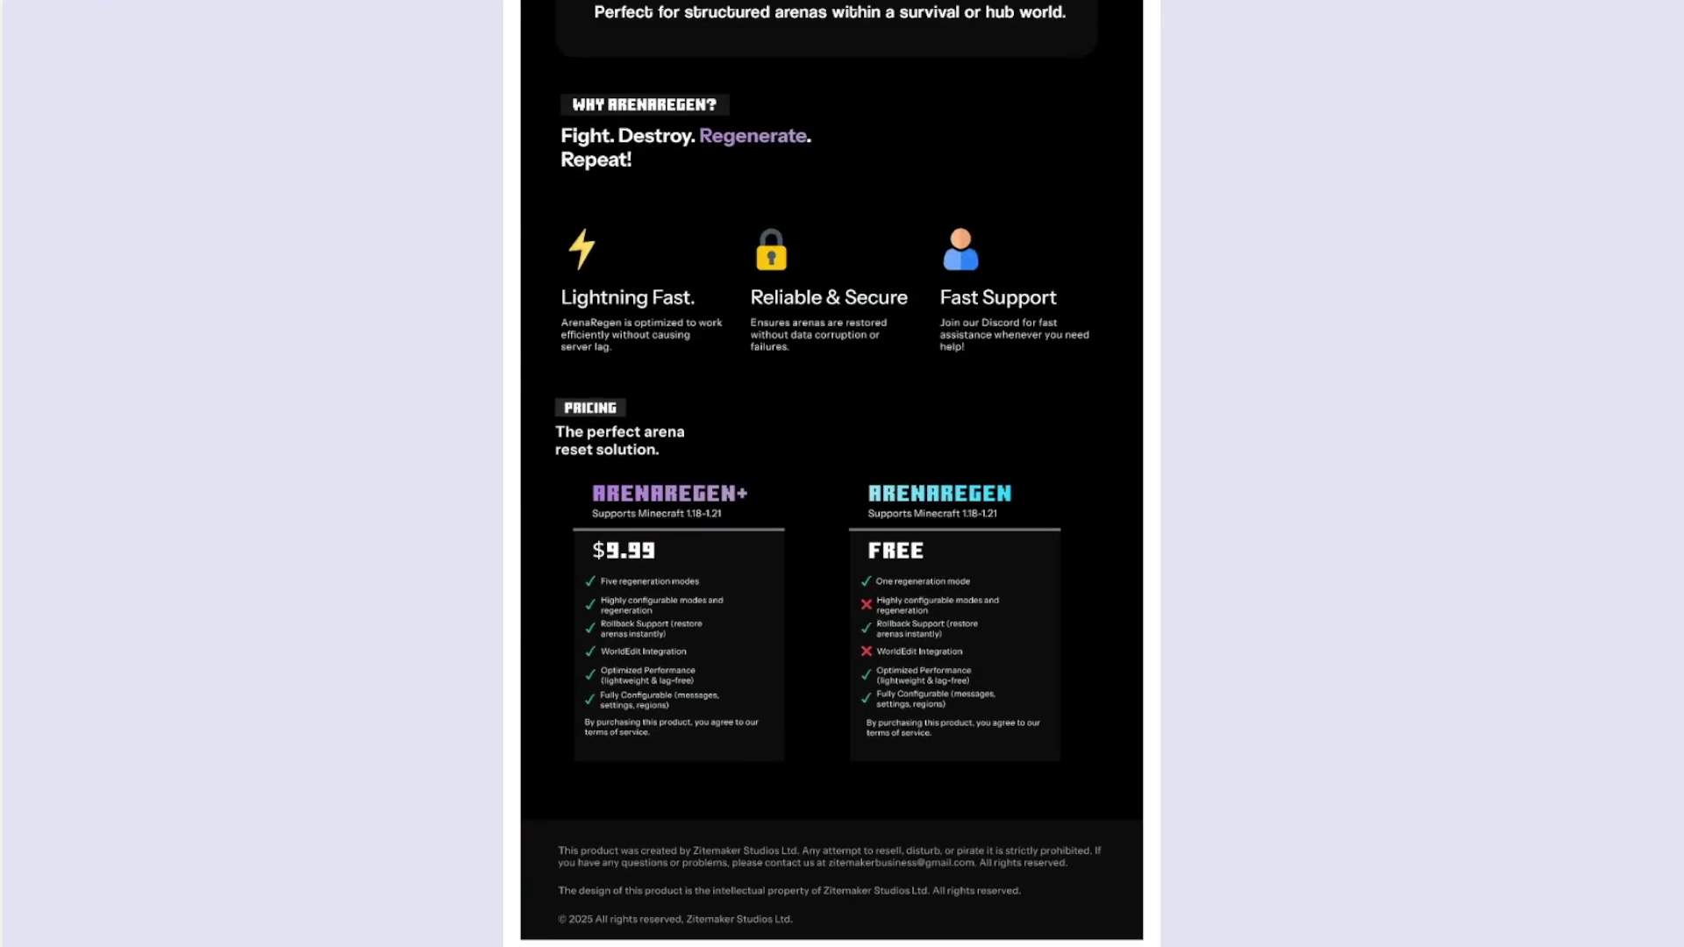
scroll(831, 474, "down", 2)
scroll(832, 473, "up", 1)
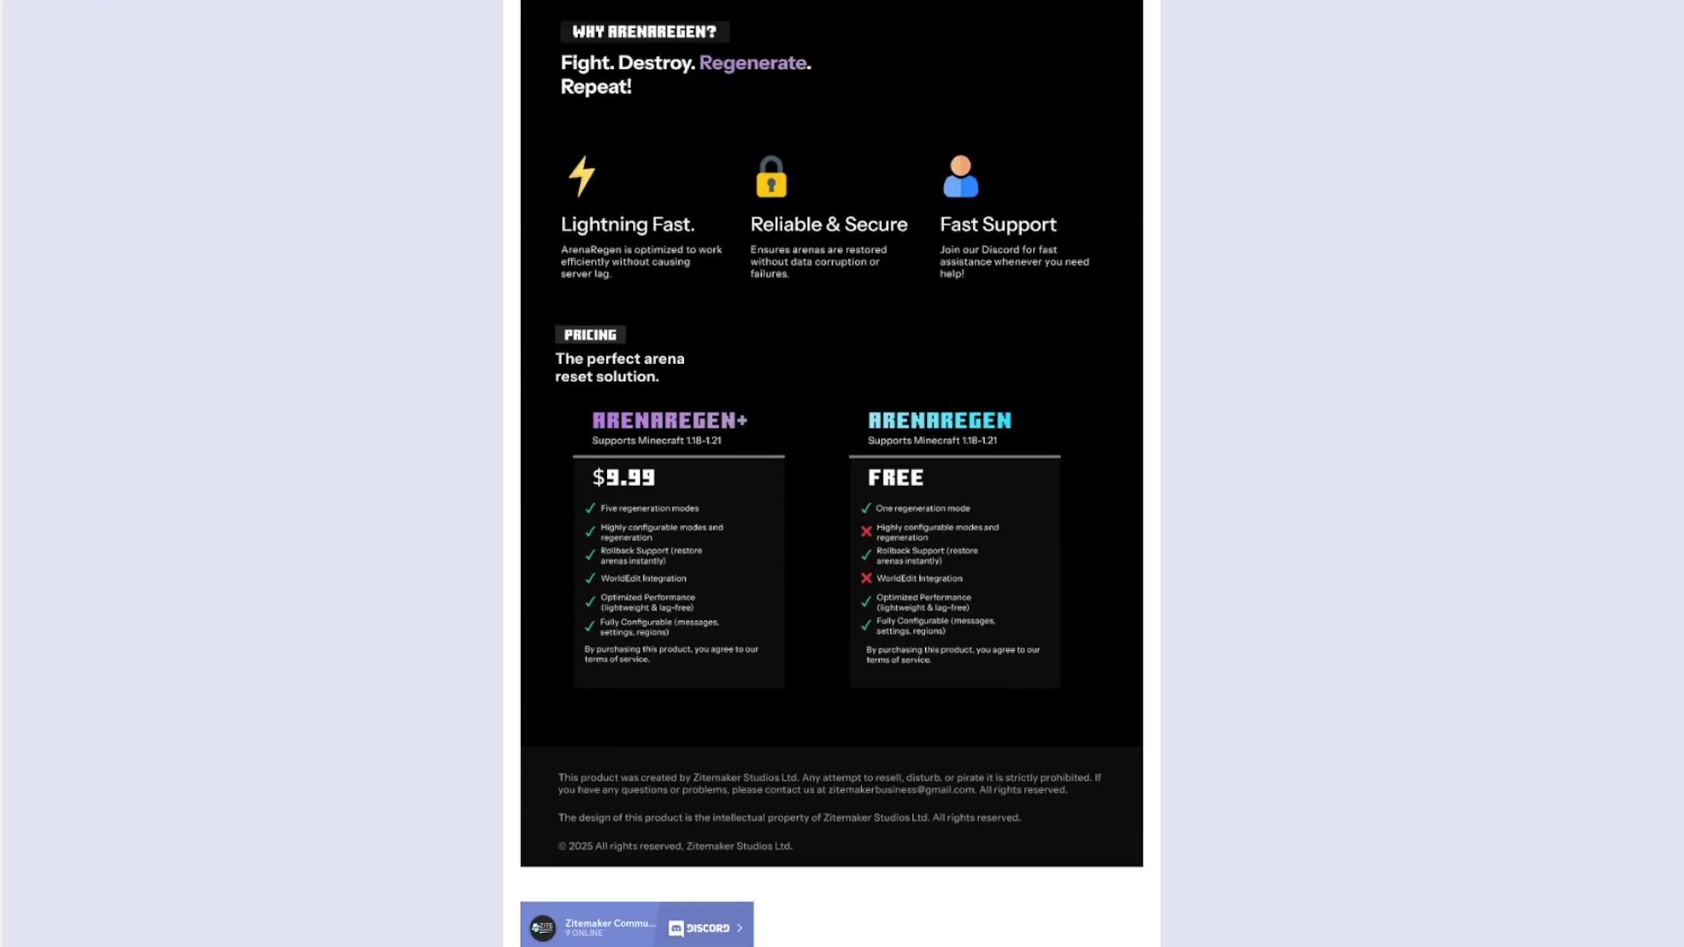
scroll(831, 474, "down", 5)
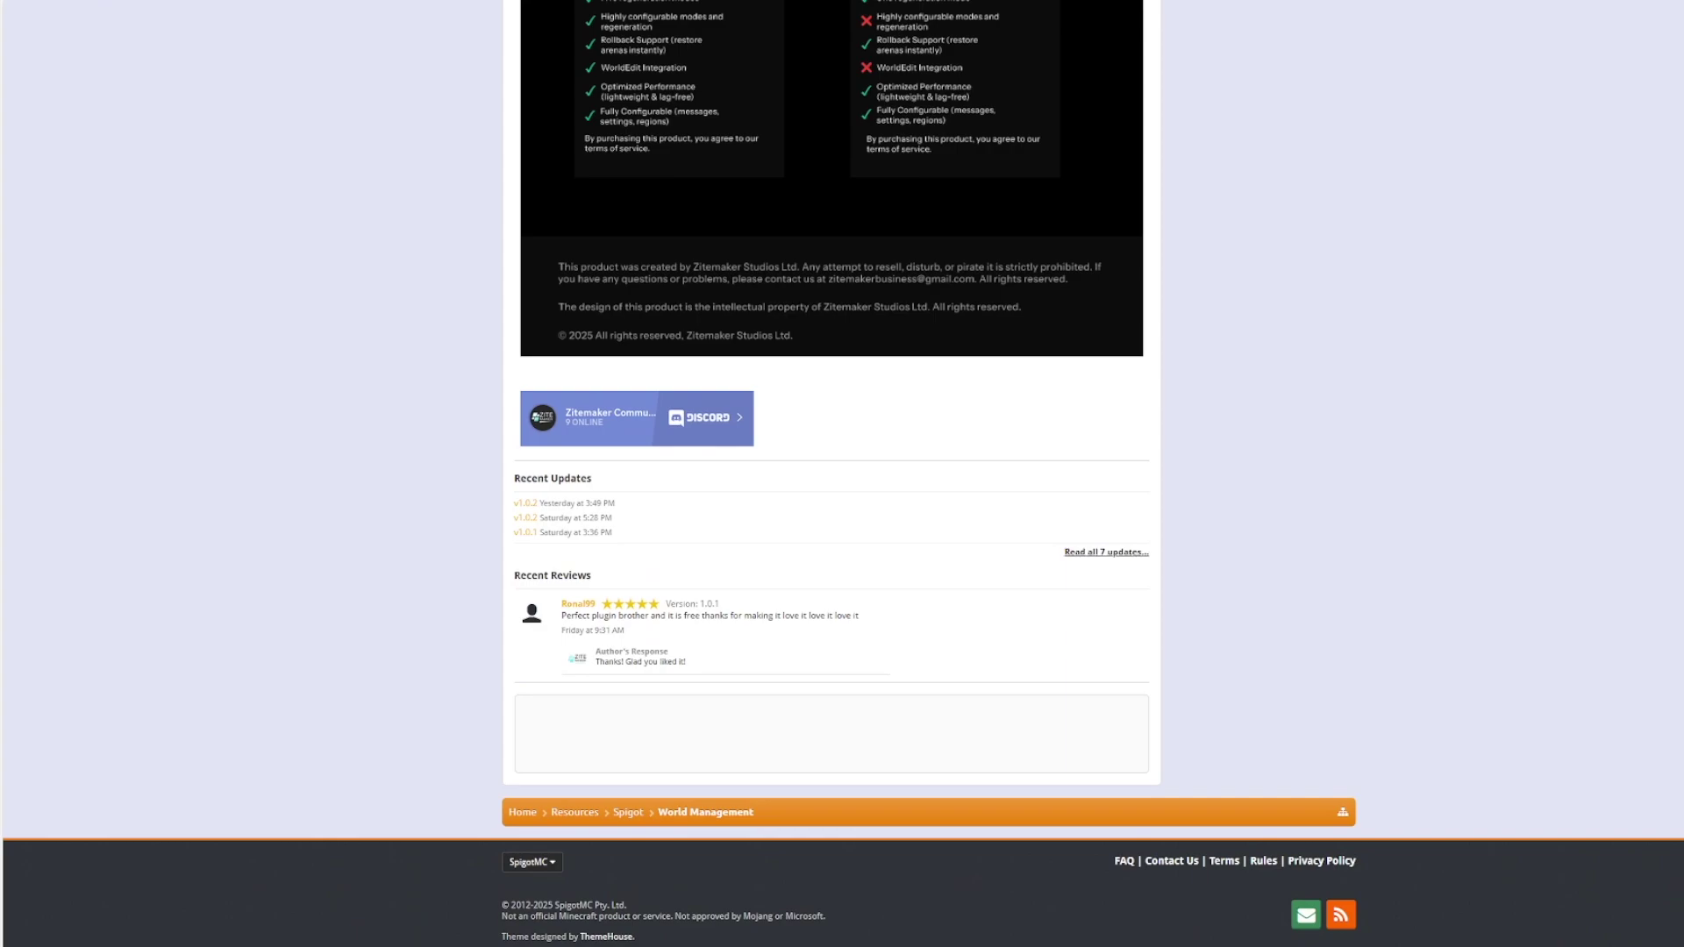
scroll(831, 474, "up", 20)
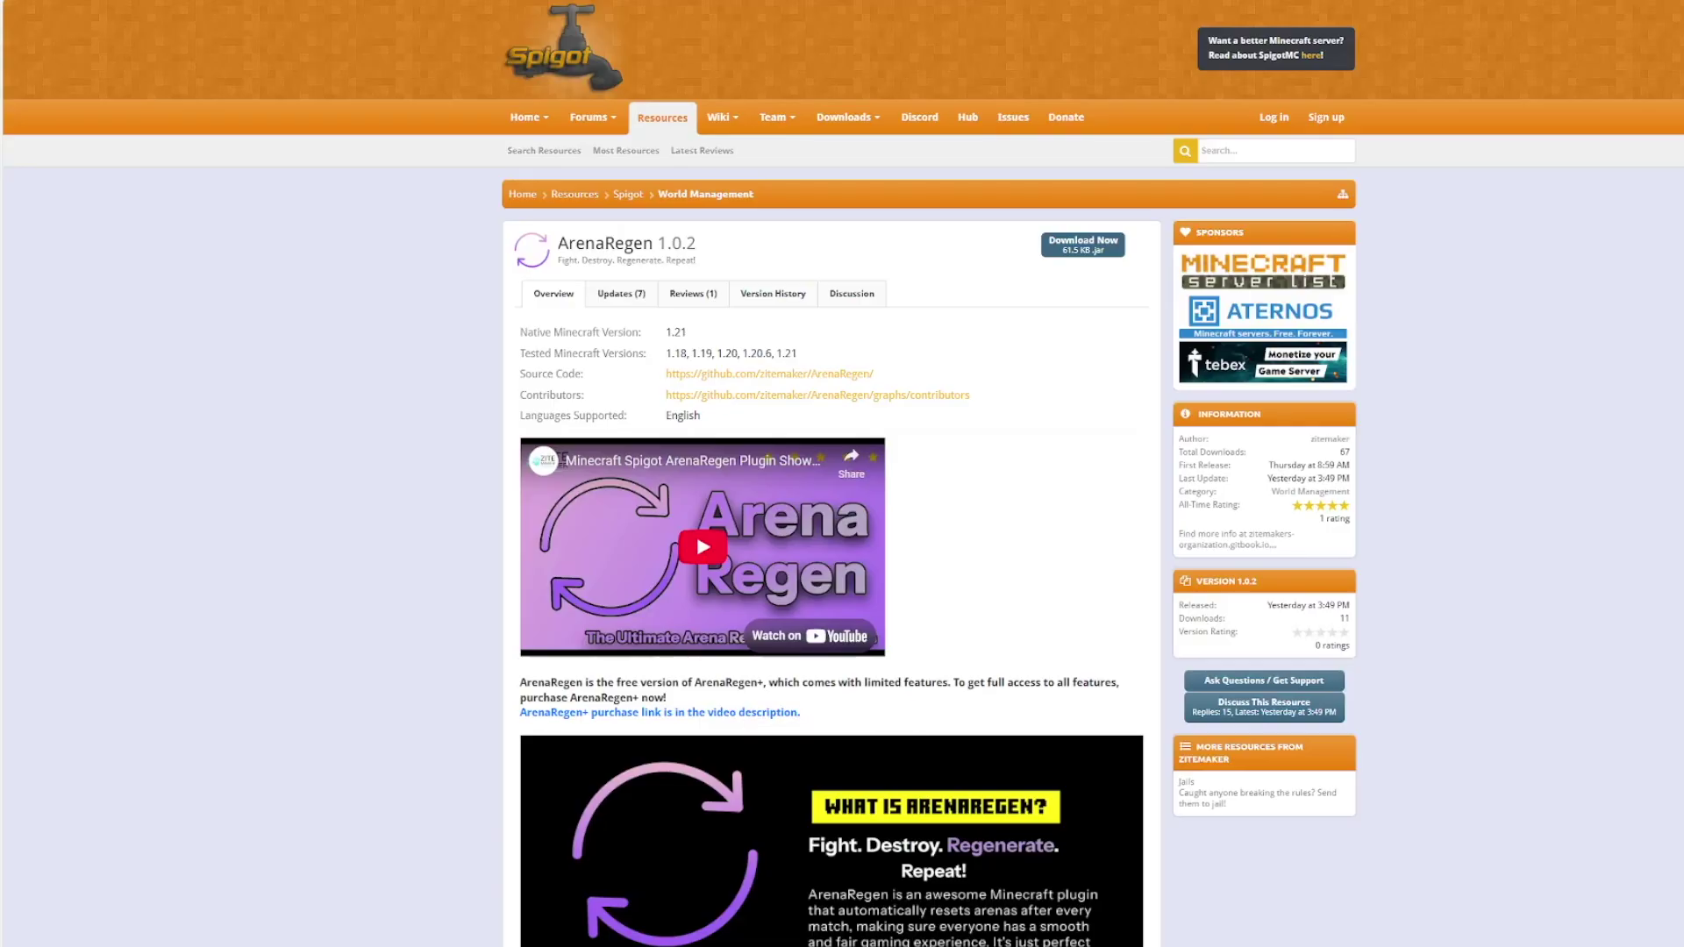